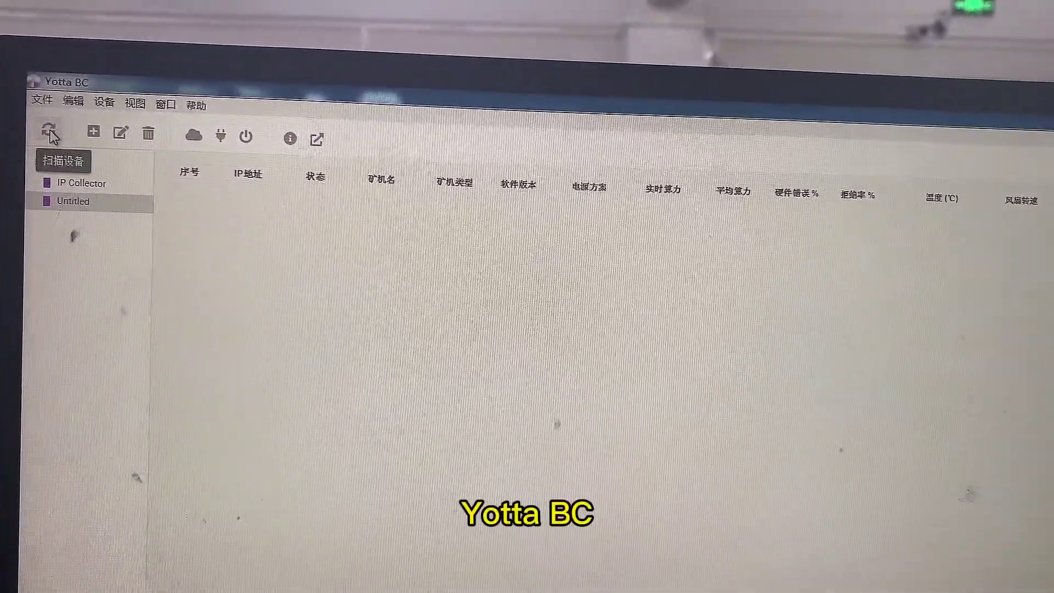
# - Scan the network in Yotta BC and open the Online Goldshell-KD6 at 192.168.169.202
pyautogui.click(73, 143)
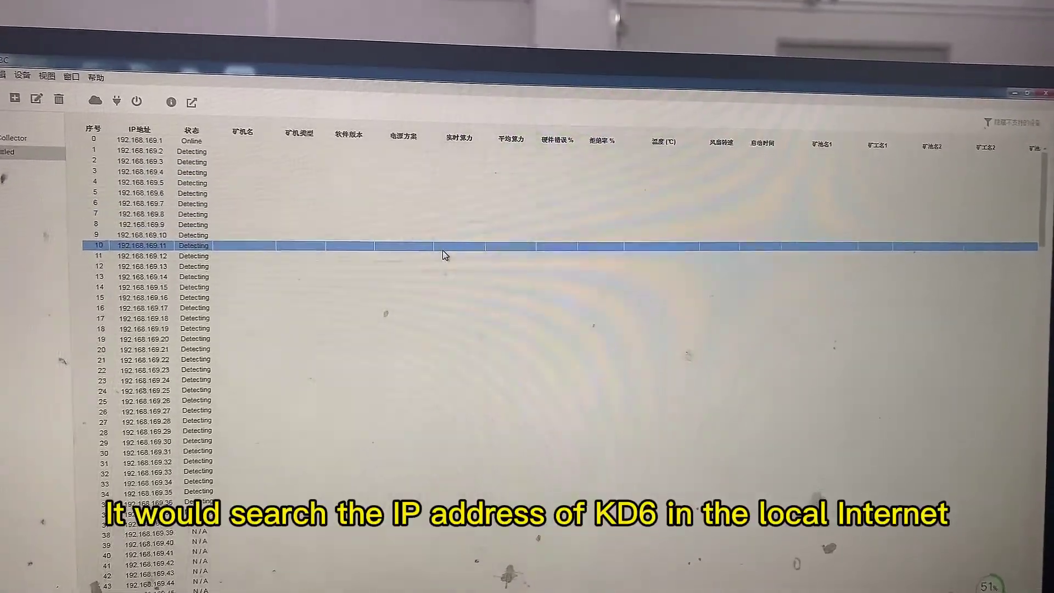
pyautogui.scroll(-4, 461, 254)
pyautogui.click(458, 251)
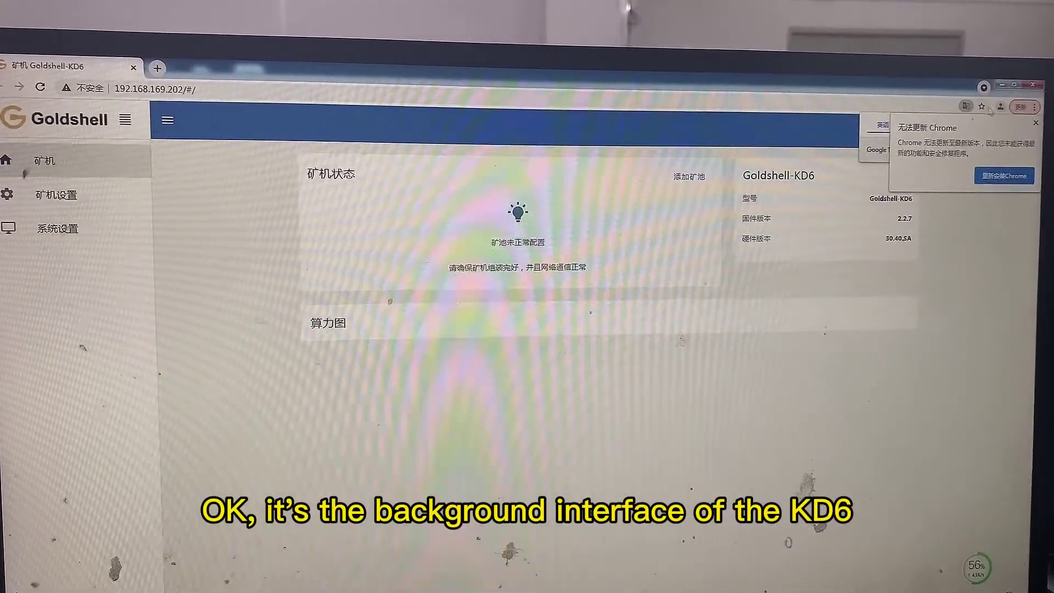
# - Dismiss the browser update notice and translate the miner page into English
pyautogui.click(1042, 135)
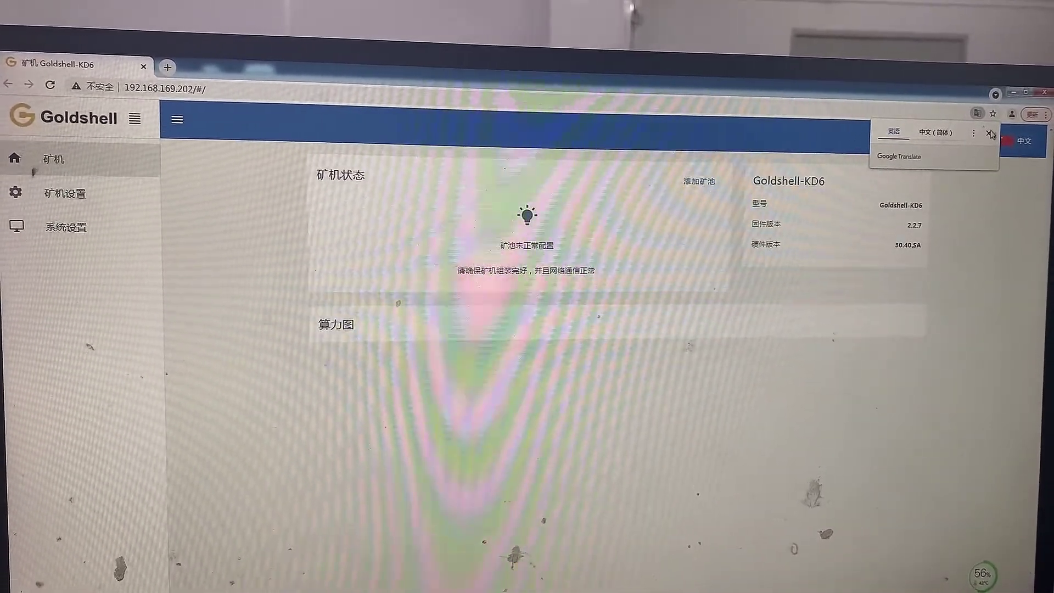
pyautogui.click(991, 134)
pyautogui.click(1022, 141)
pyautogui.click(1003, 202)
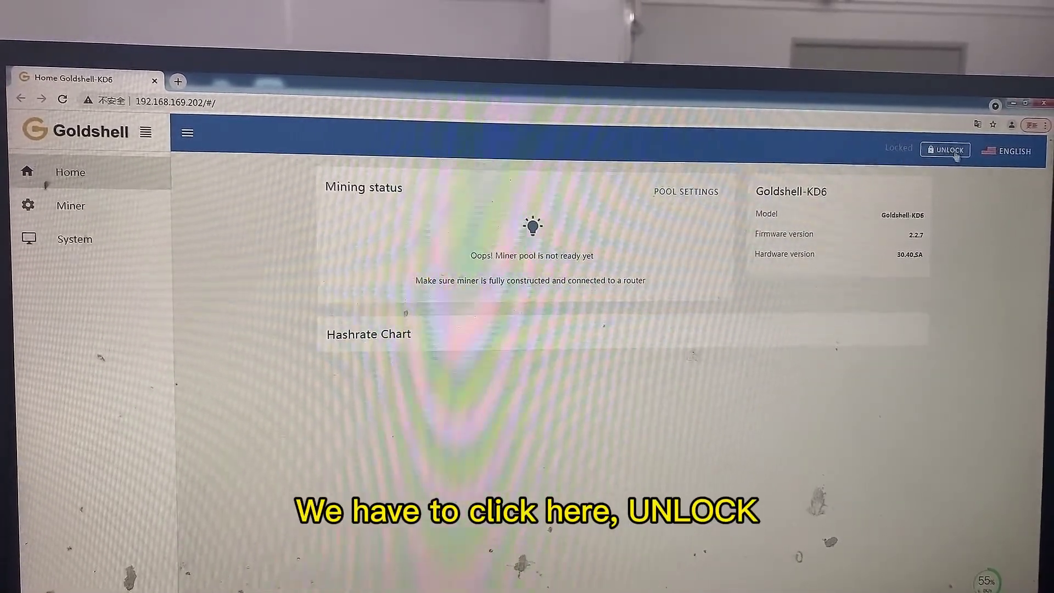
pyautogui.click(945, 149)
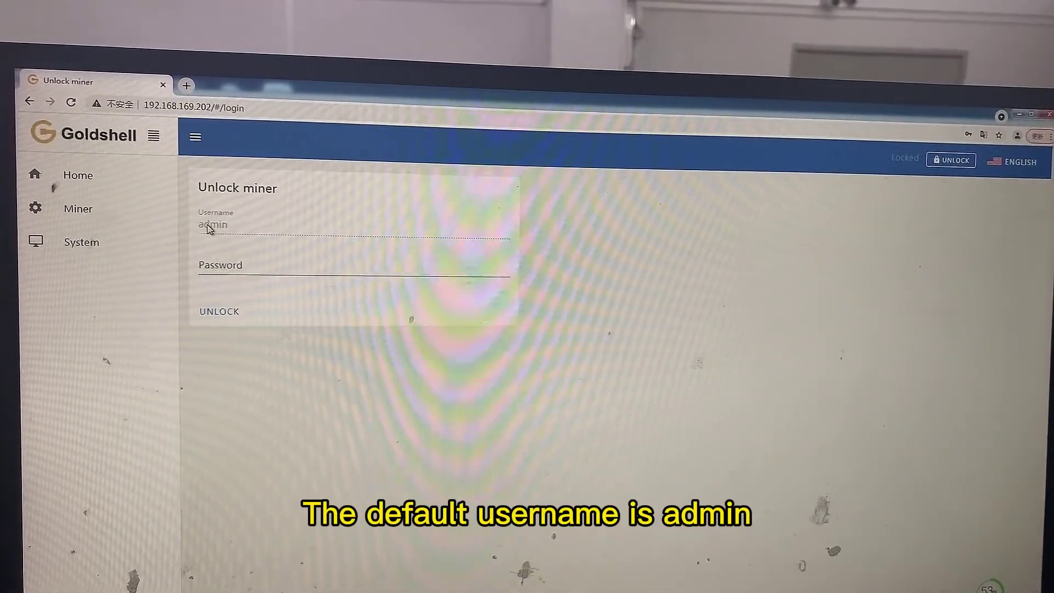
pyautogui.click(242, 266)
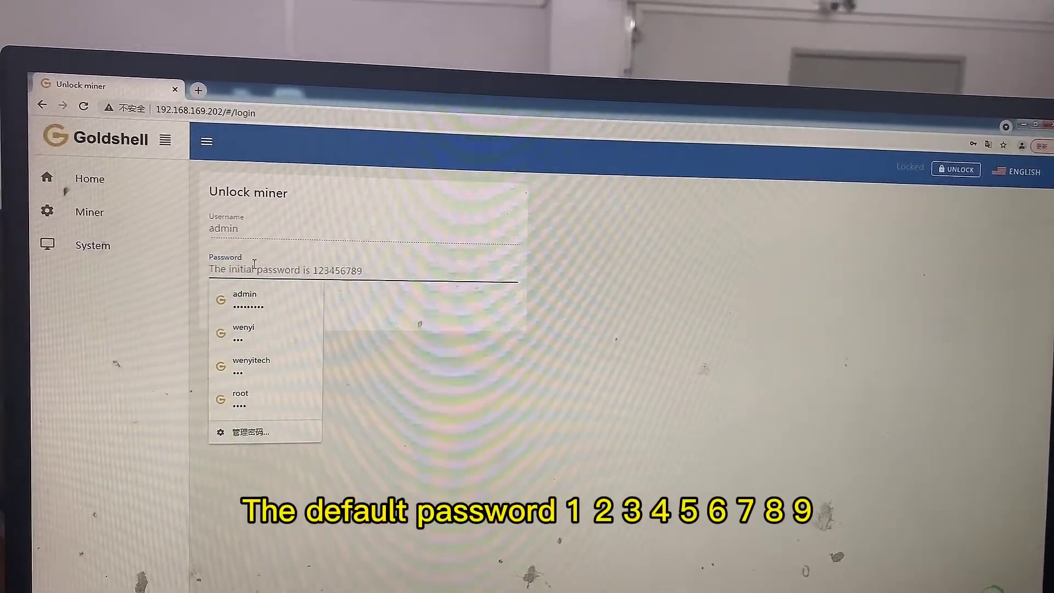
pyautogui.write('1')
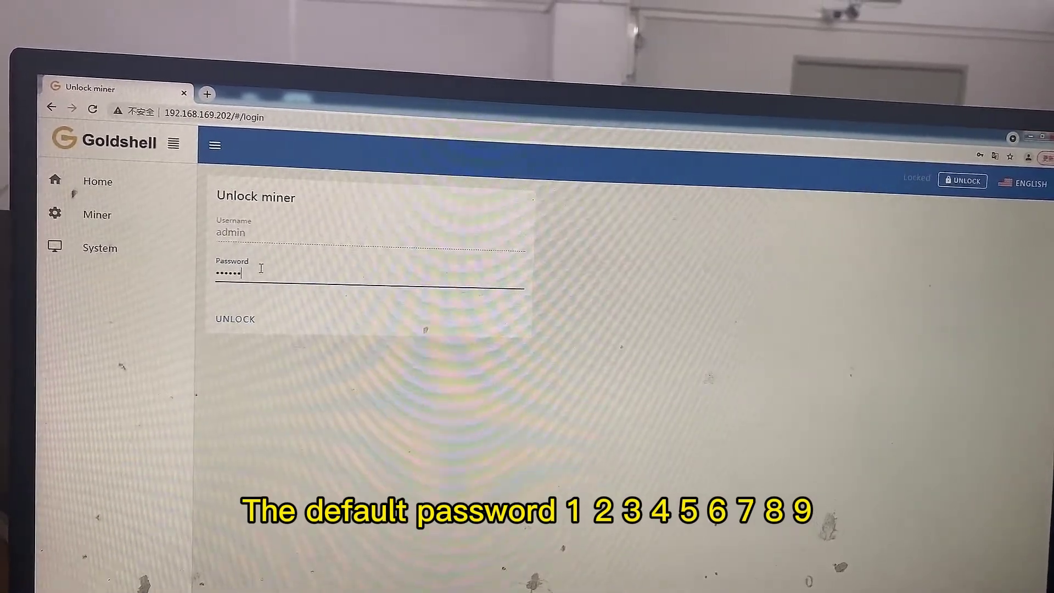
pyautogui.click(239, 322)
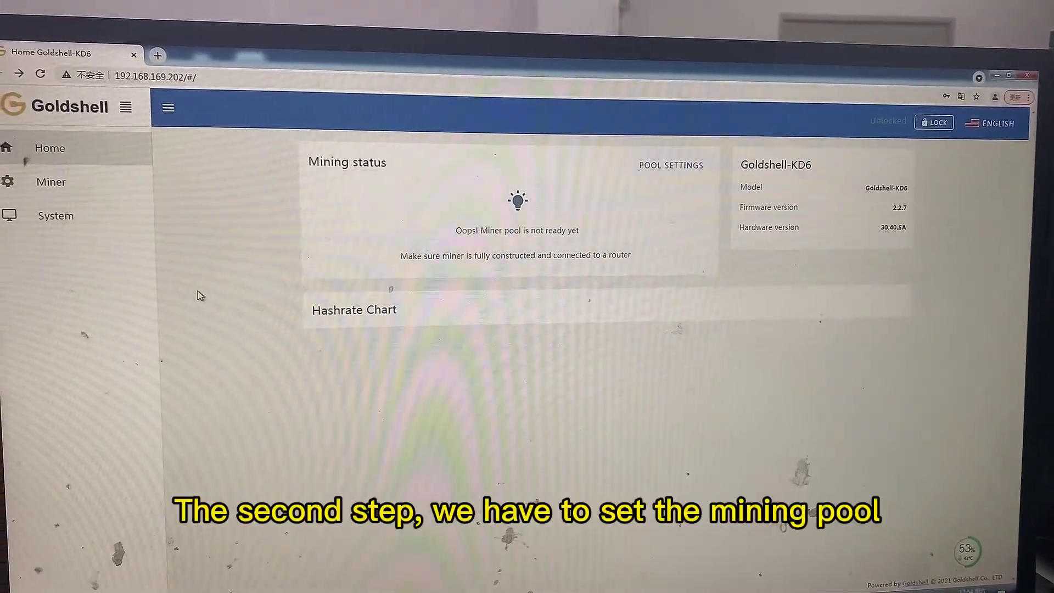
pyautogui.click(695, 178)
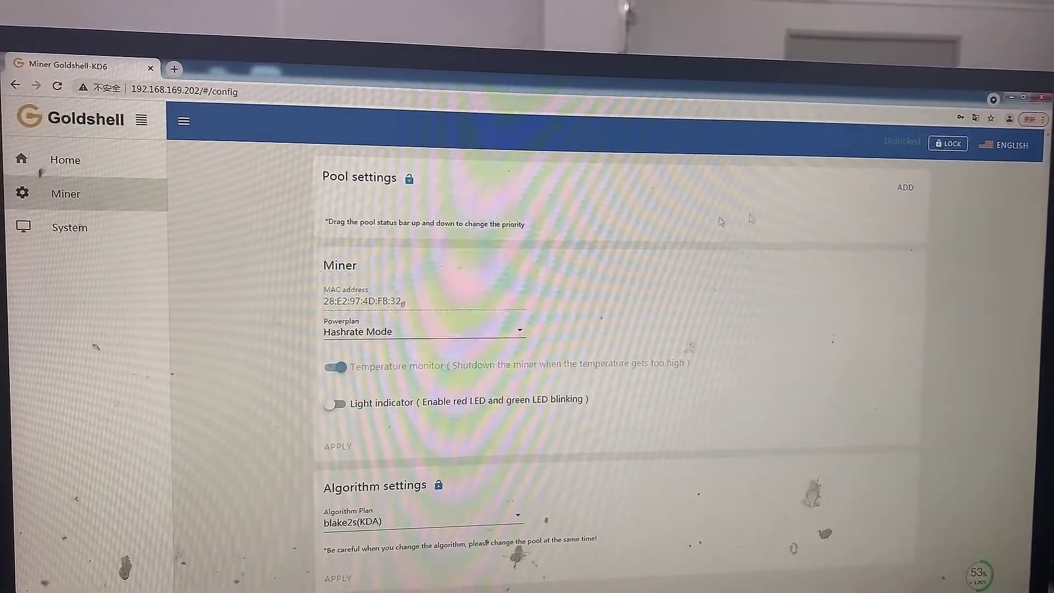
pyautogui.click(904, 191)
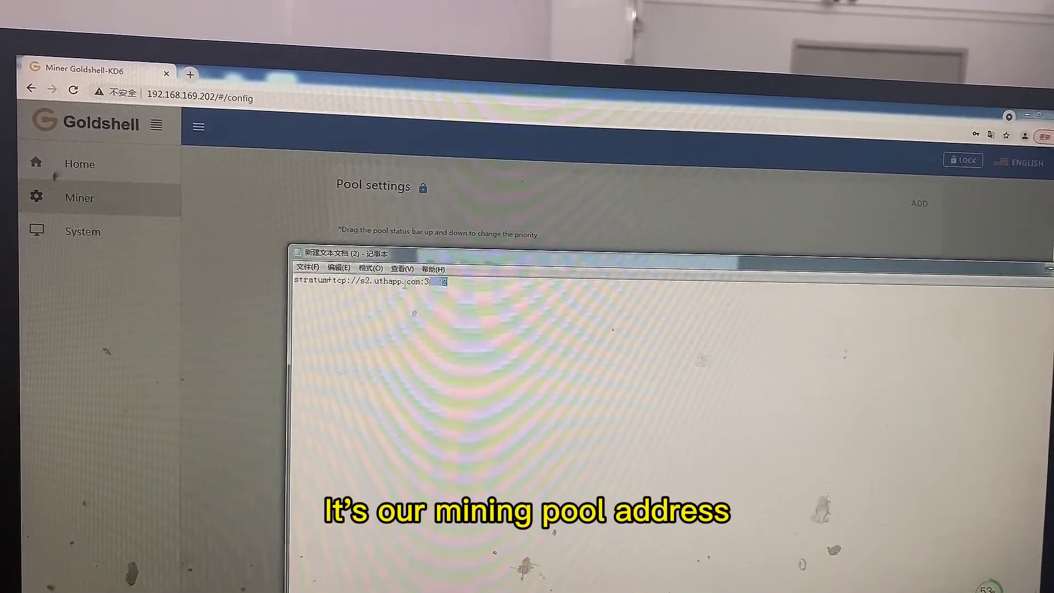
pyautogui.moveTo(389, 284); pyautogui.dragTo(276, 278)
pyautogui.rightClick(353, 282)
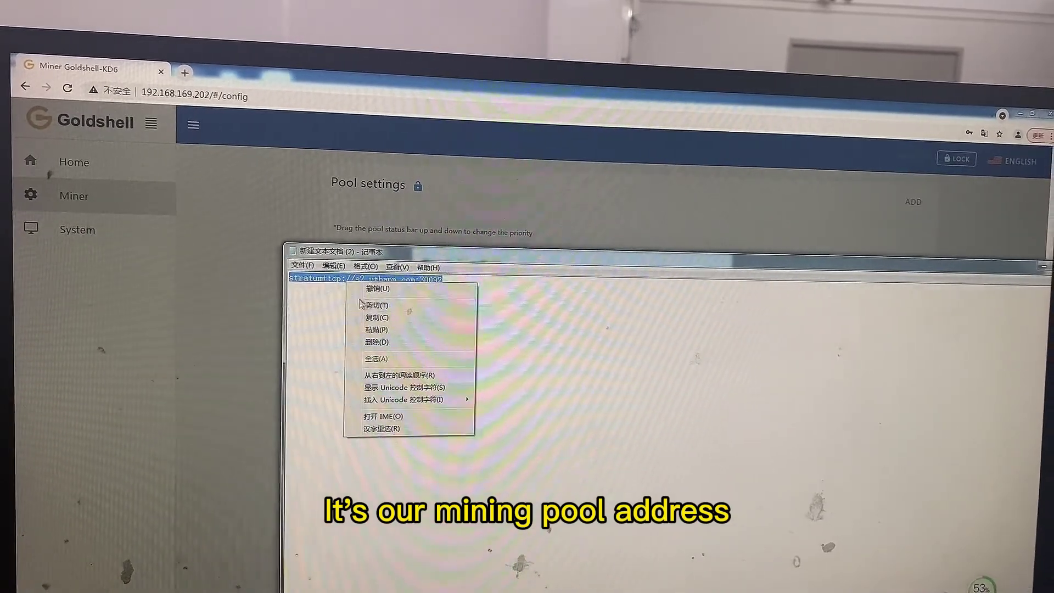
pyautogui.click(379, 322)
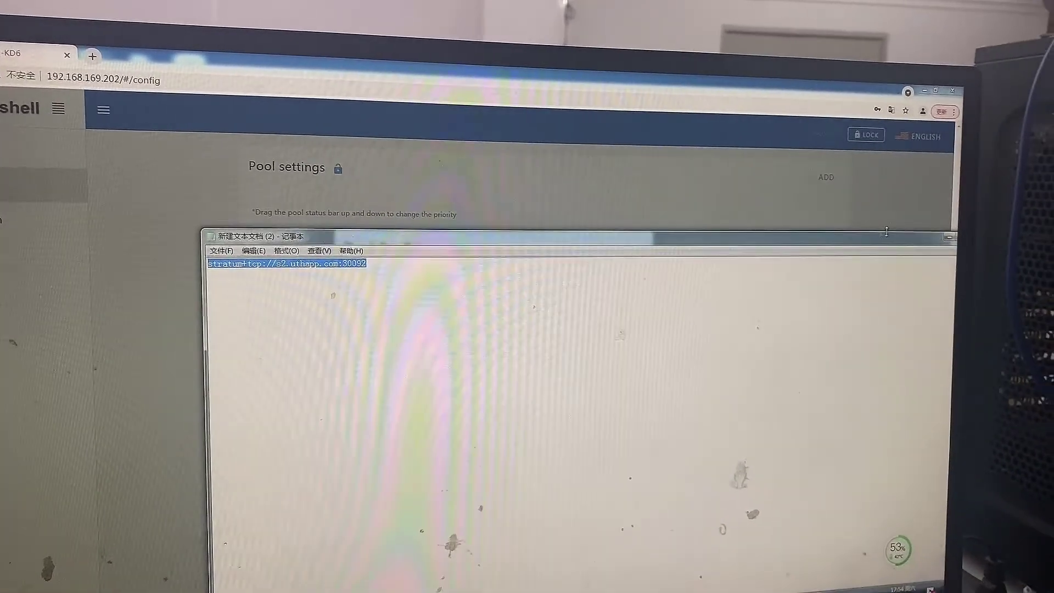
pyautogui.click(941, 247)
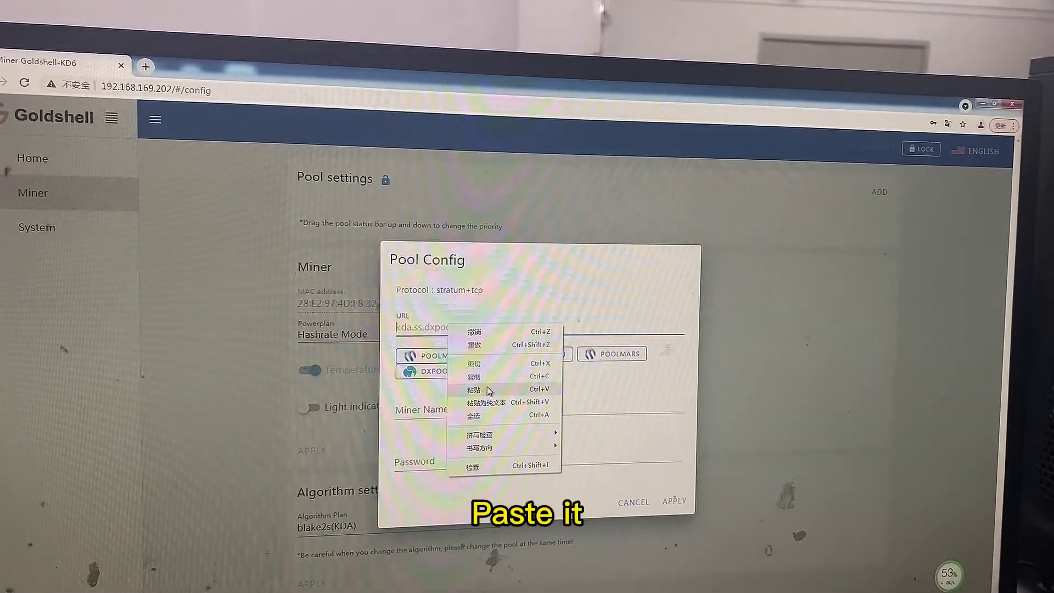
pyautogui.click(489, 391)
pyautogui.click(455, 407)
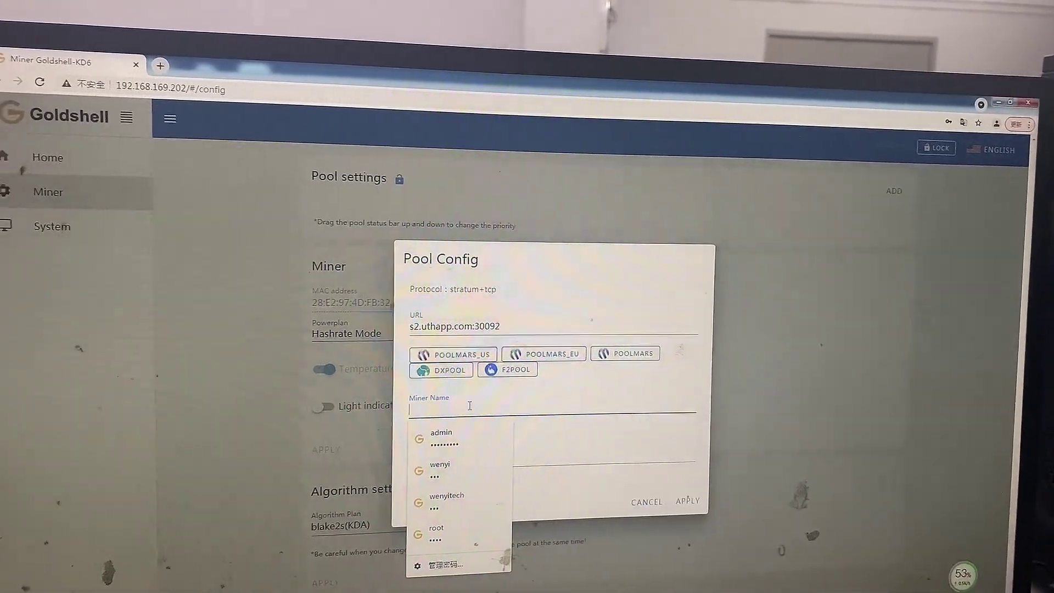
pyautogui.write('we')
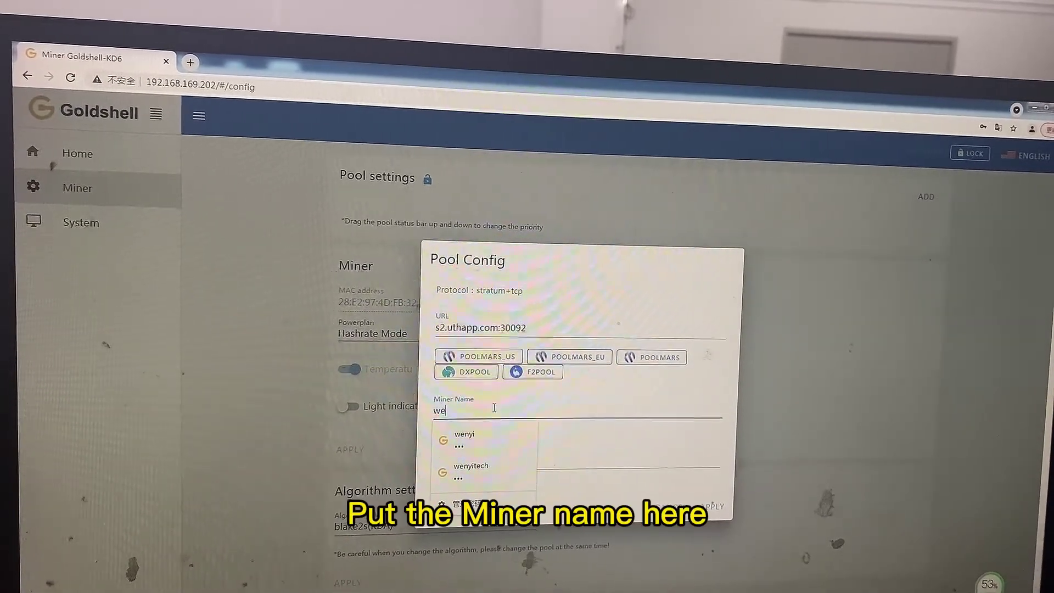
pyautogui.write('yi')
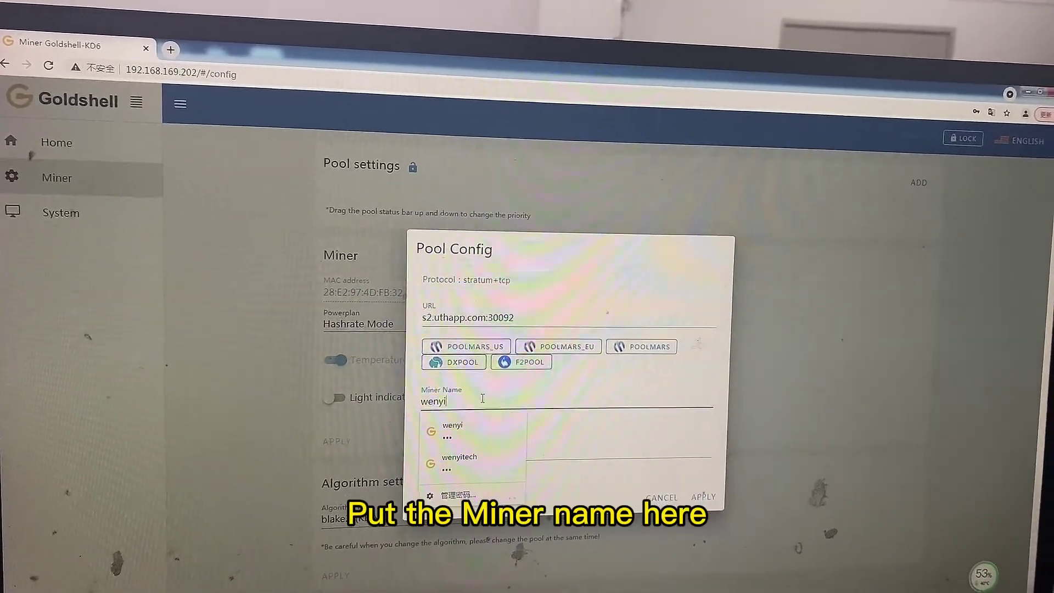
pyautogui.click(577, 449)
pyautogui.write('123')
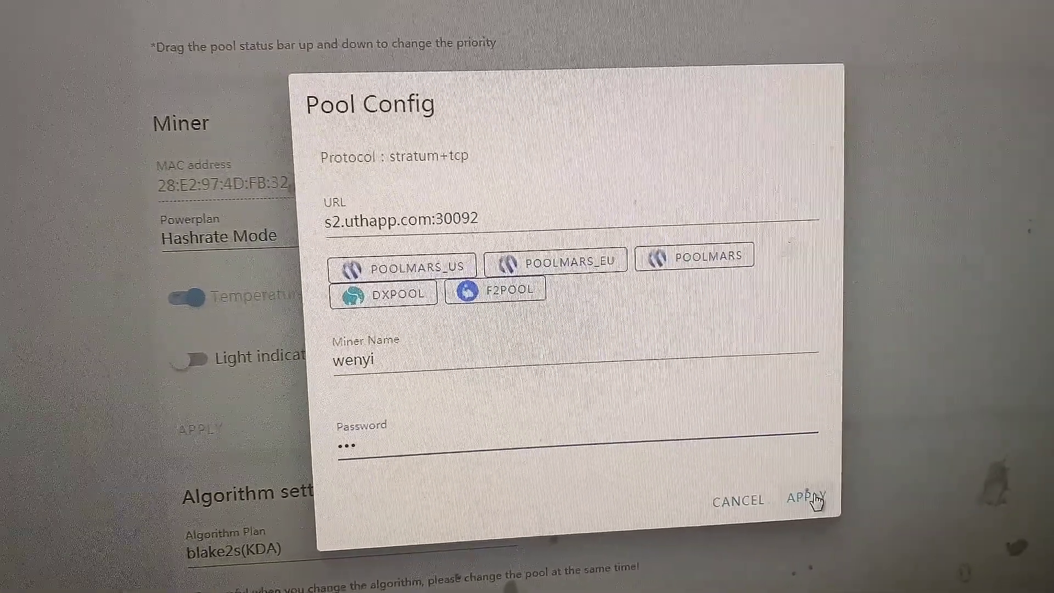
pyautogui.click(806, 499)
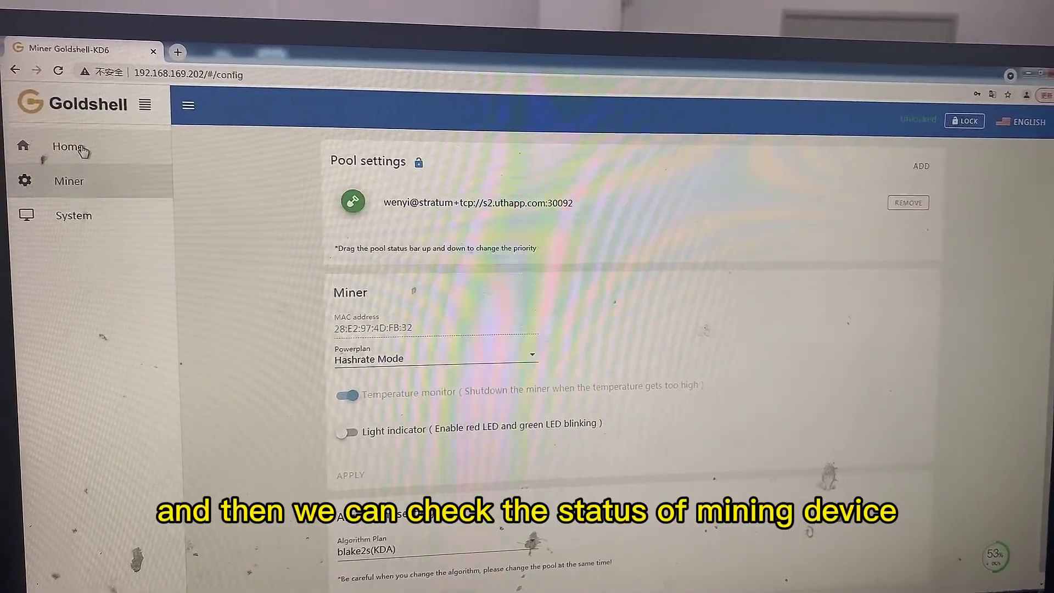
# - Check the Home Mining status card, showing about 13 TH/s average hashrate
pyautogui.click(79, 151)
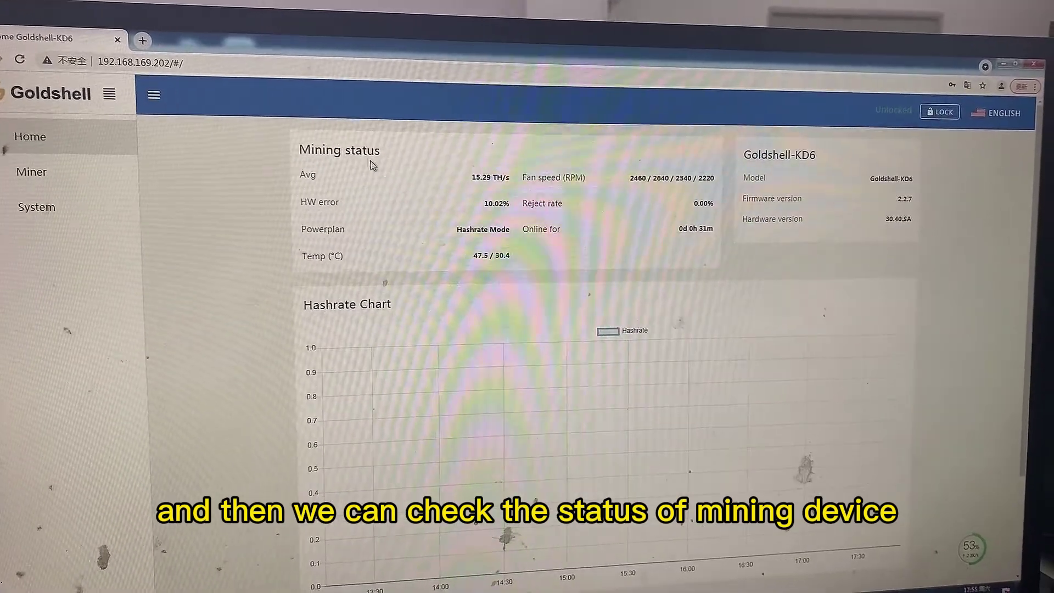
pyautogui.moveTo(302, 150); pyautogui.dragTo(338, 151)
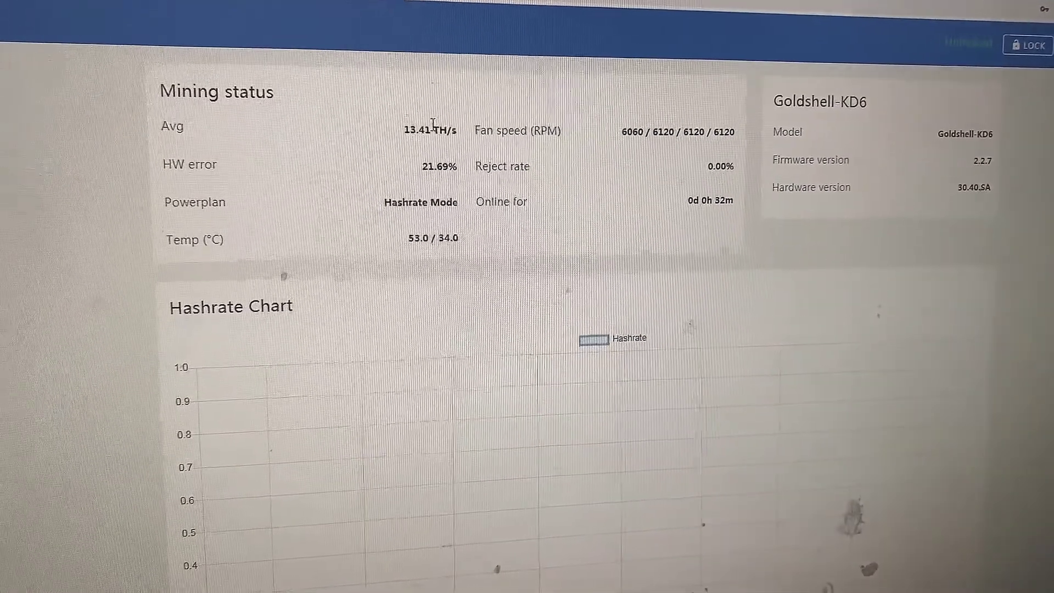
pyautogui.tripleClick(433, 124)
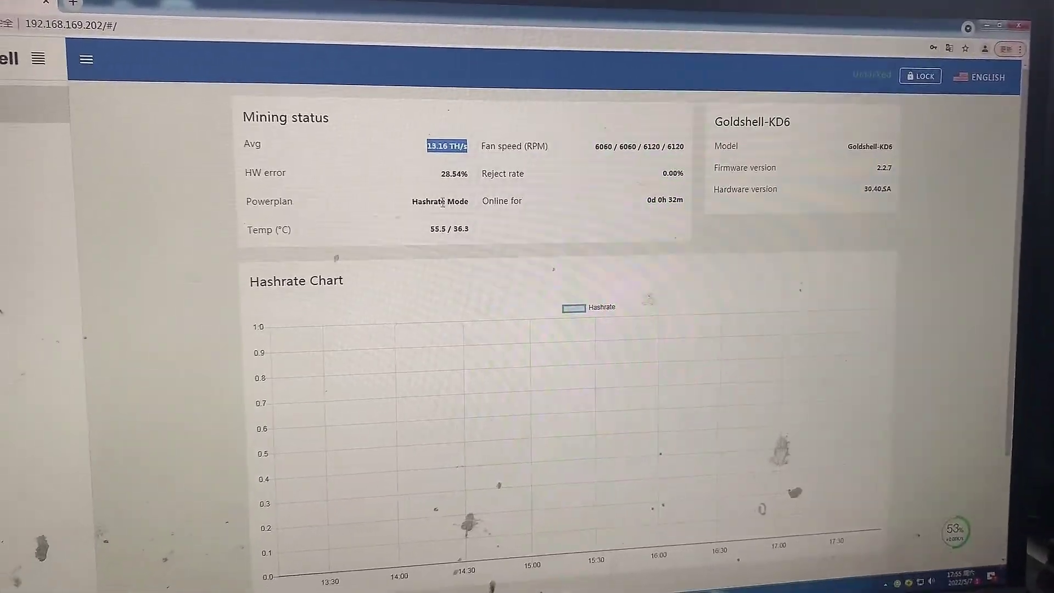
pyautogui.scroll(-2, 451, 271)
pyautogui.scroll(-1, 451, 272)
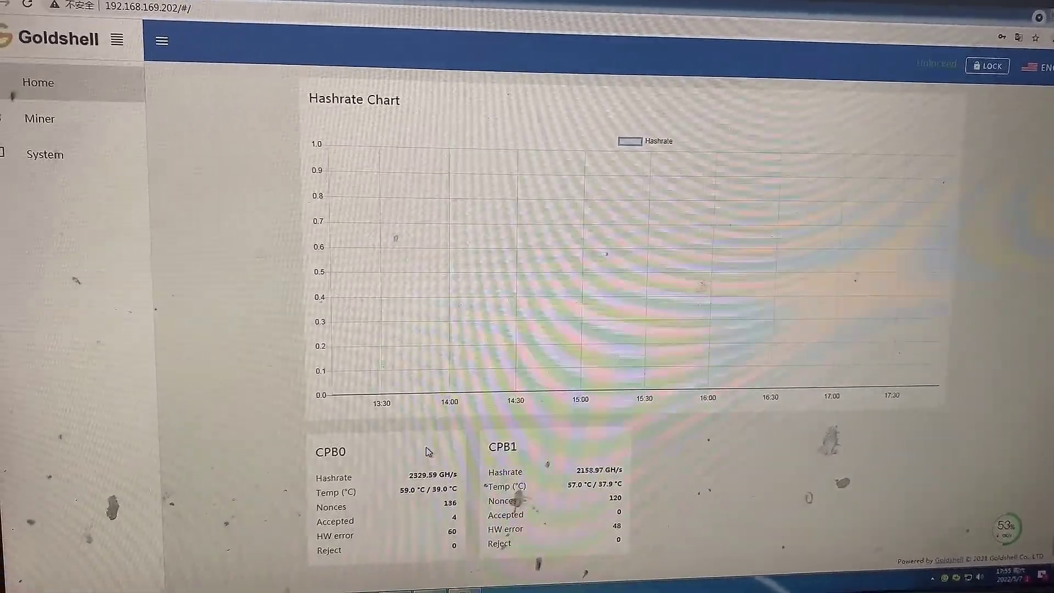
pyautogui.scroll(1, 427, 459)
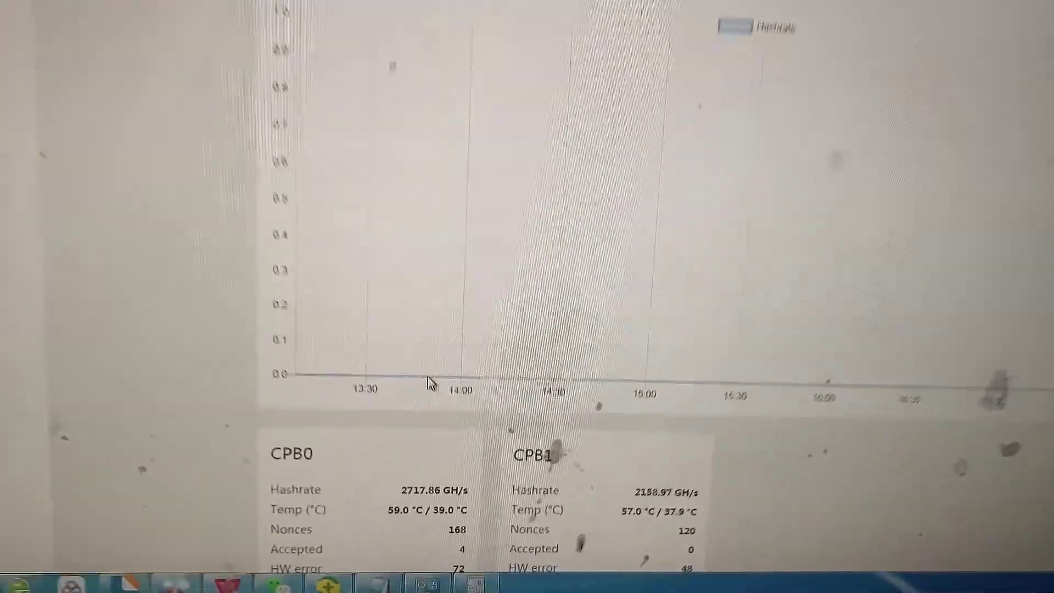
pyautogui.scroll(-1, 389, 323)
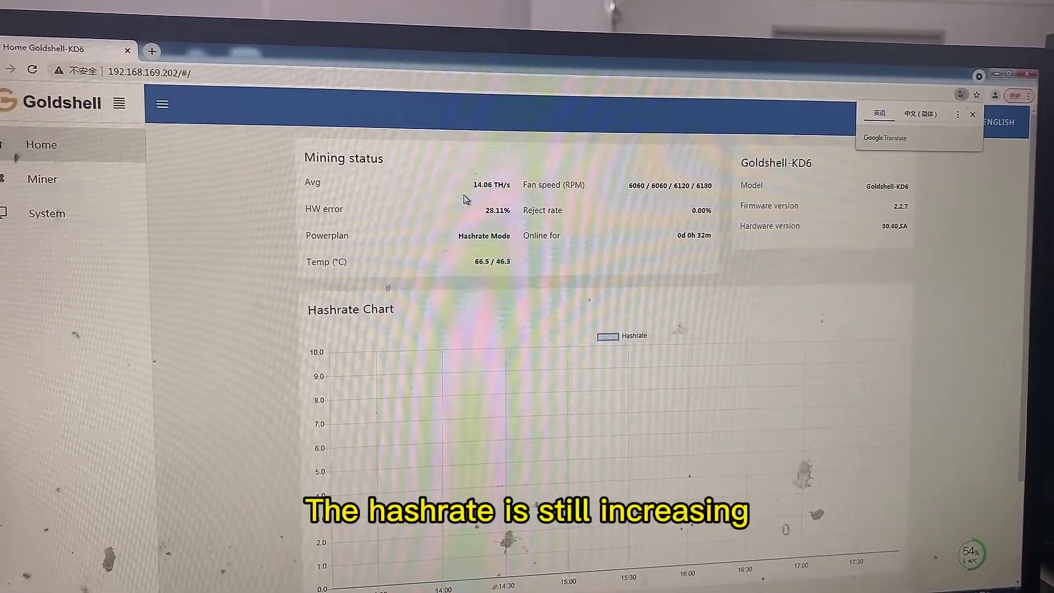
# - Reload the Home dashboard to get updated KD6 hashrate readings
pyautogui.click(34, 75)
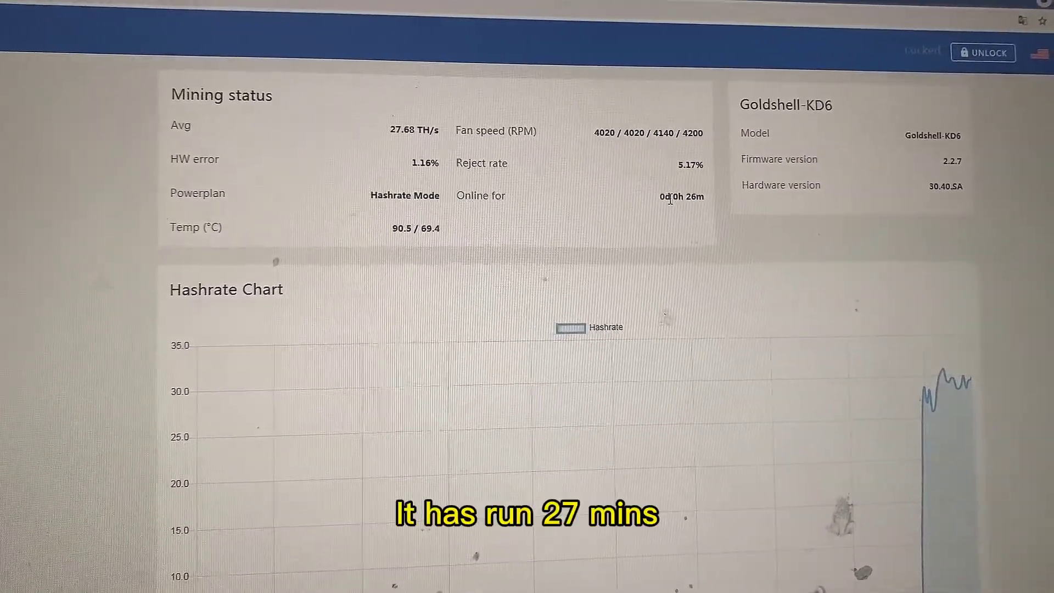
# - Review the 26-minute uptime, both hashboard hashrates and the 27.80 TH/s average
pyautogui.tripleClick(672, 200)
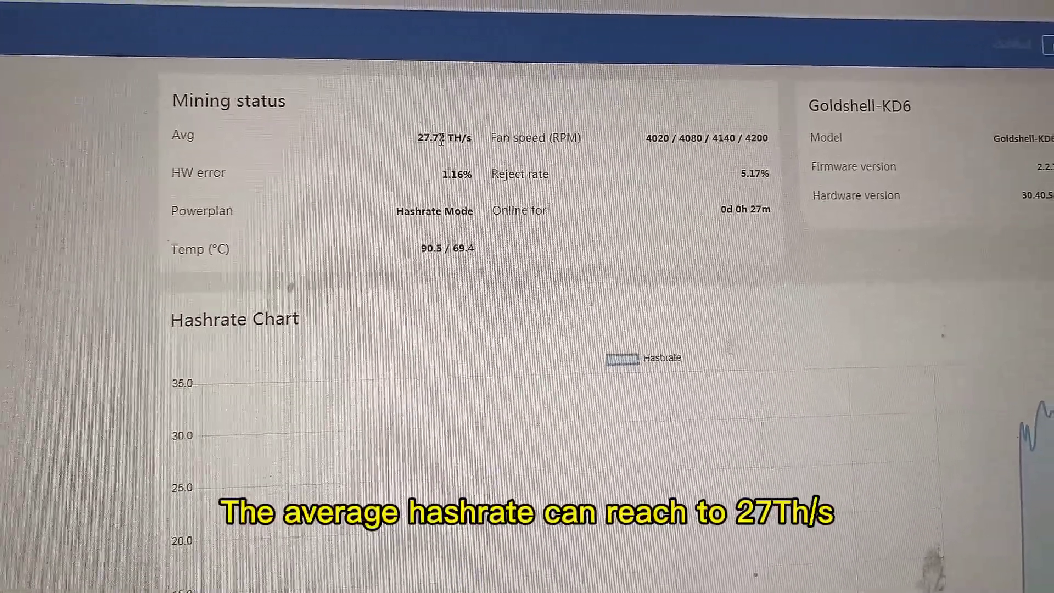
pyautogui.tripleClick(442, 140)
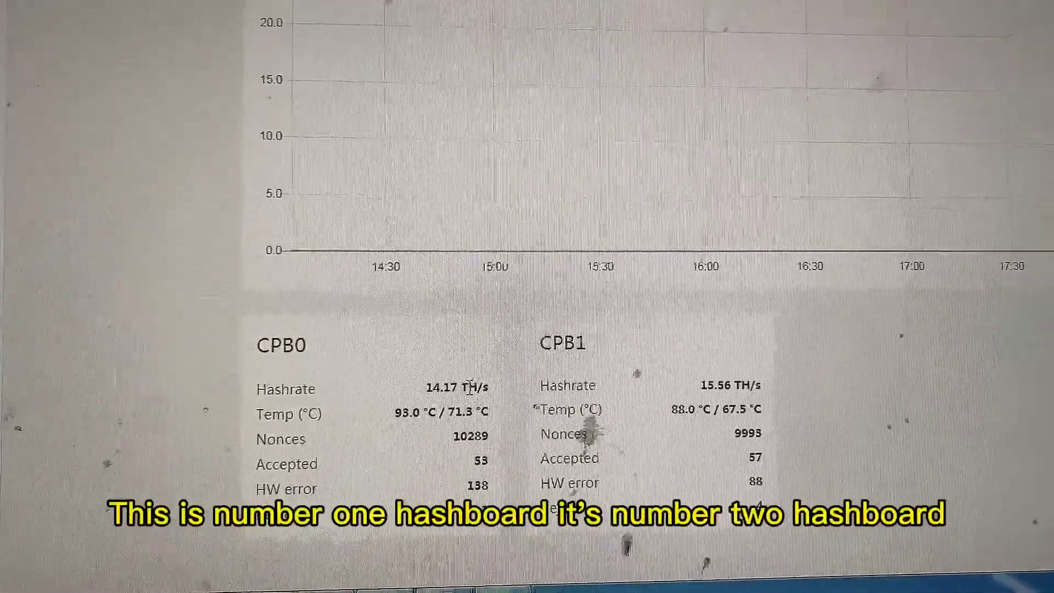
pyautogui.tripleClick(469, 387)
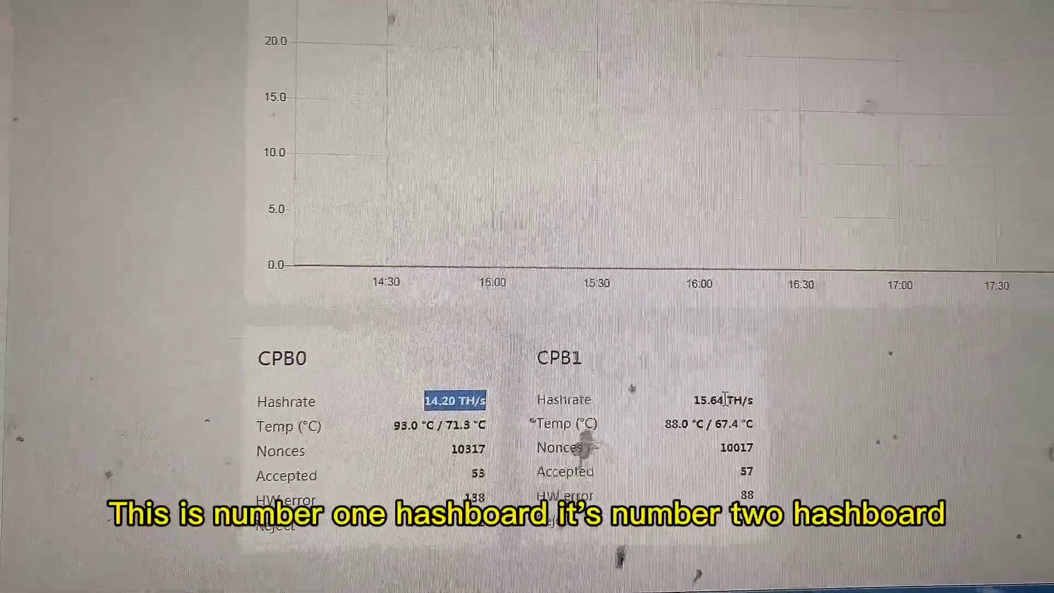
pyautogui.tripleClick(724, 399)
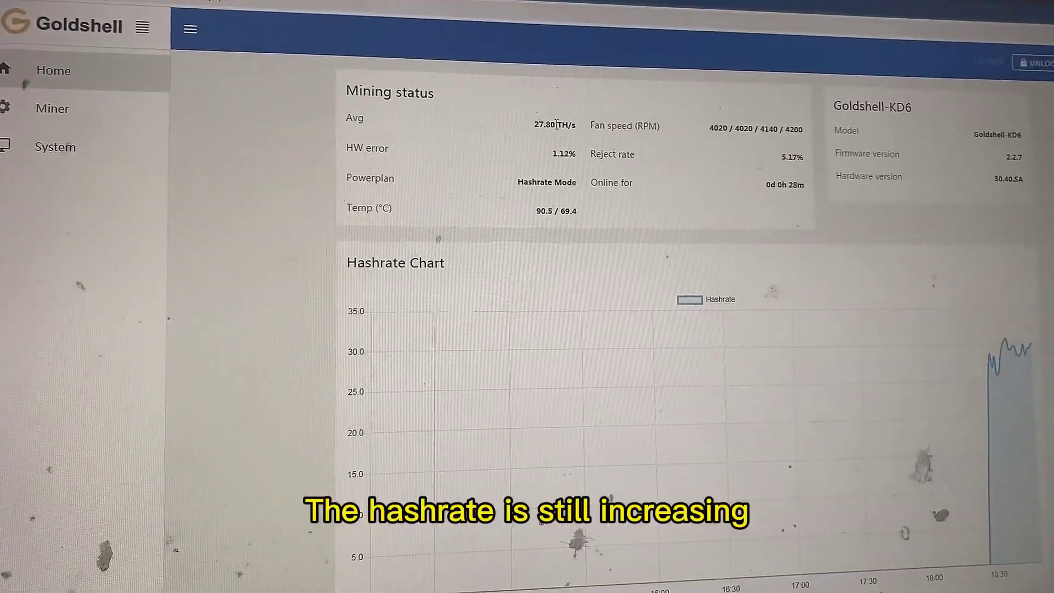
pyautogui.tripleClick(556, 125)
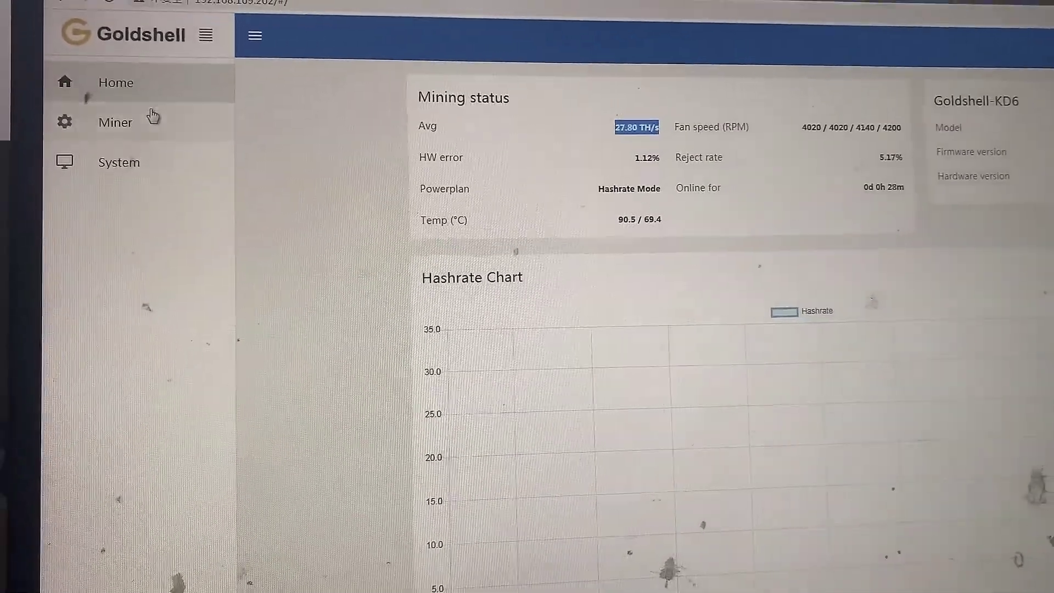
pyautogui.click(157, 144)
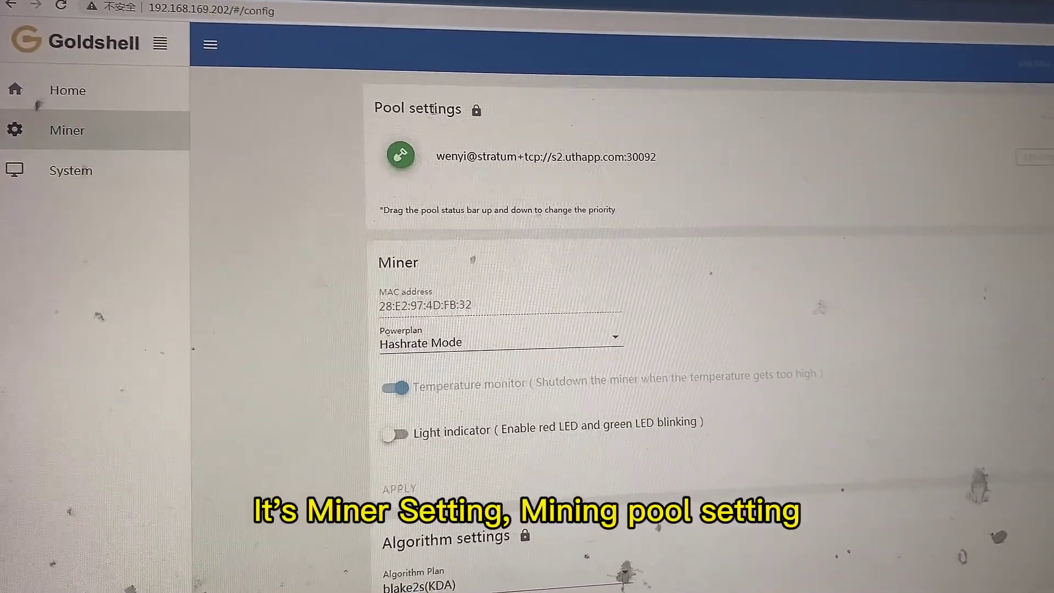
pyautogui.doubleClick(397, 261)
pyautogui.click(445, 321)
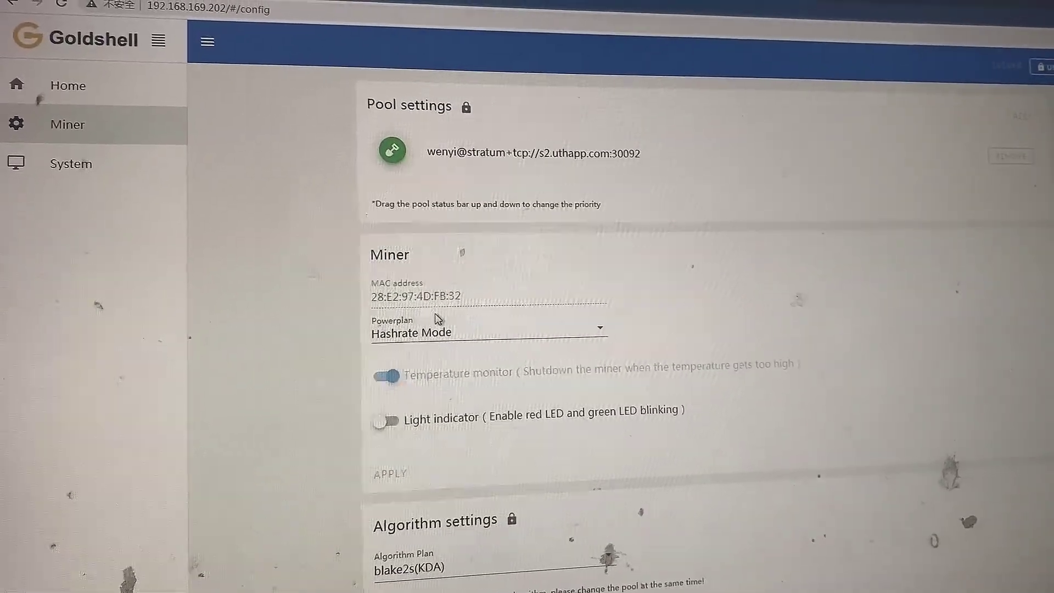
pyautogui.click(486, 330)
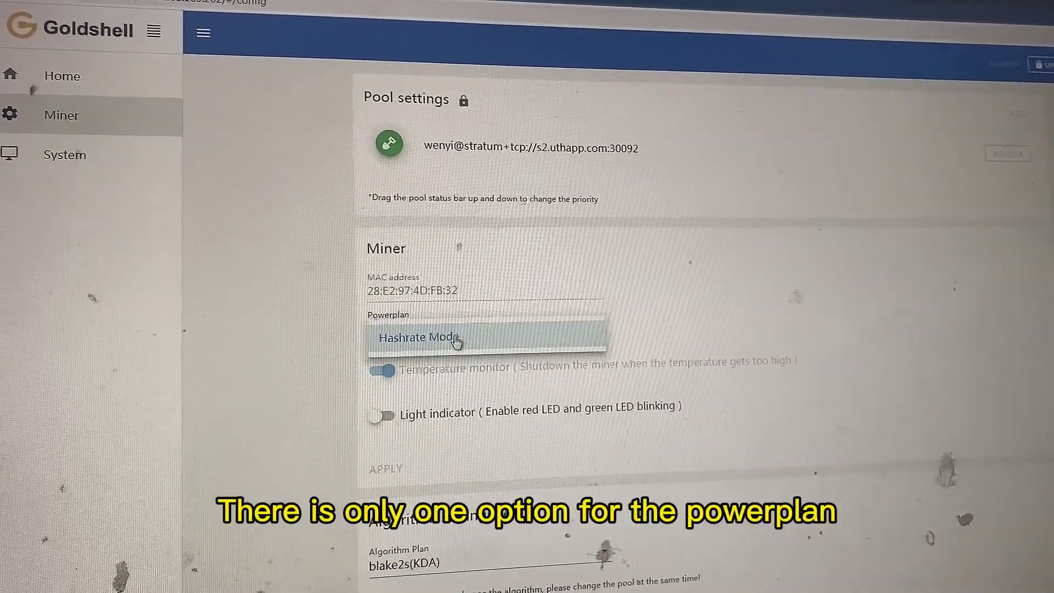
pyautogui.click(636, 278)
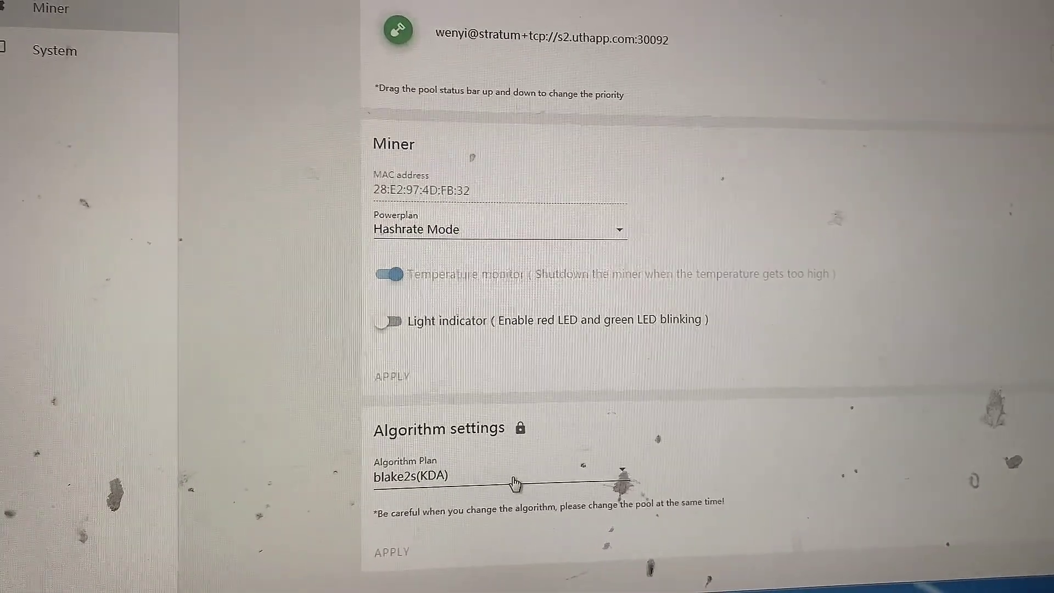
pyautogui.click(515, 482)
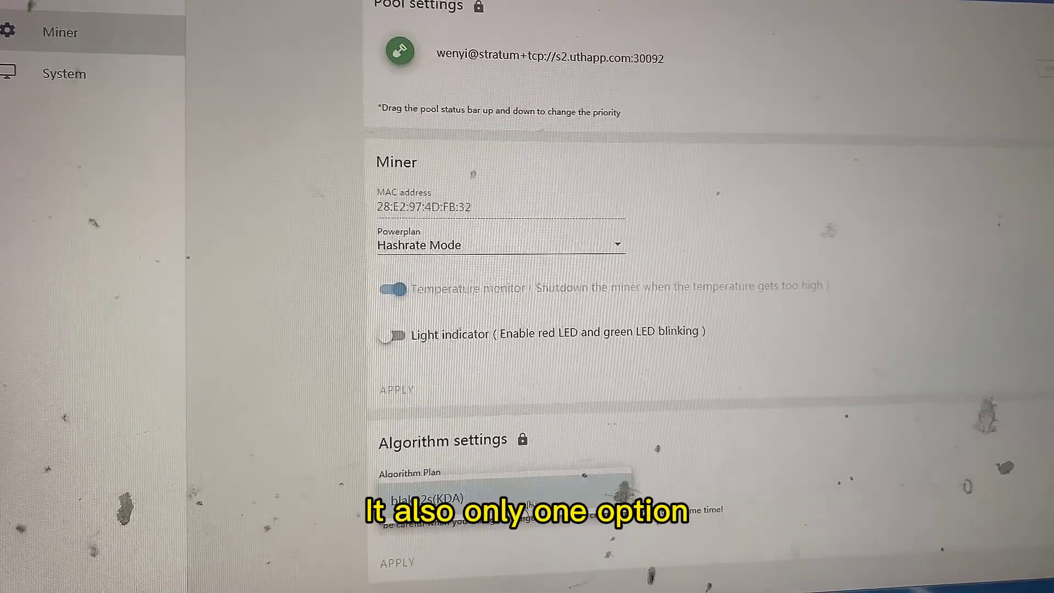
pyautogui.click(614, 493)
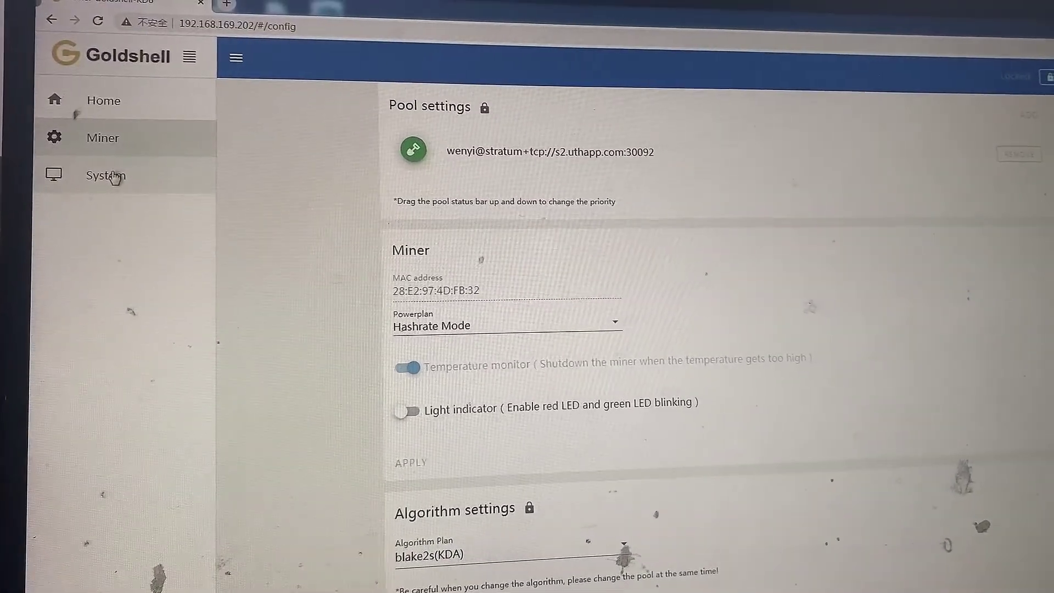
# - Open the miner's System settings page
pyautogui.click(124, 174)
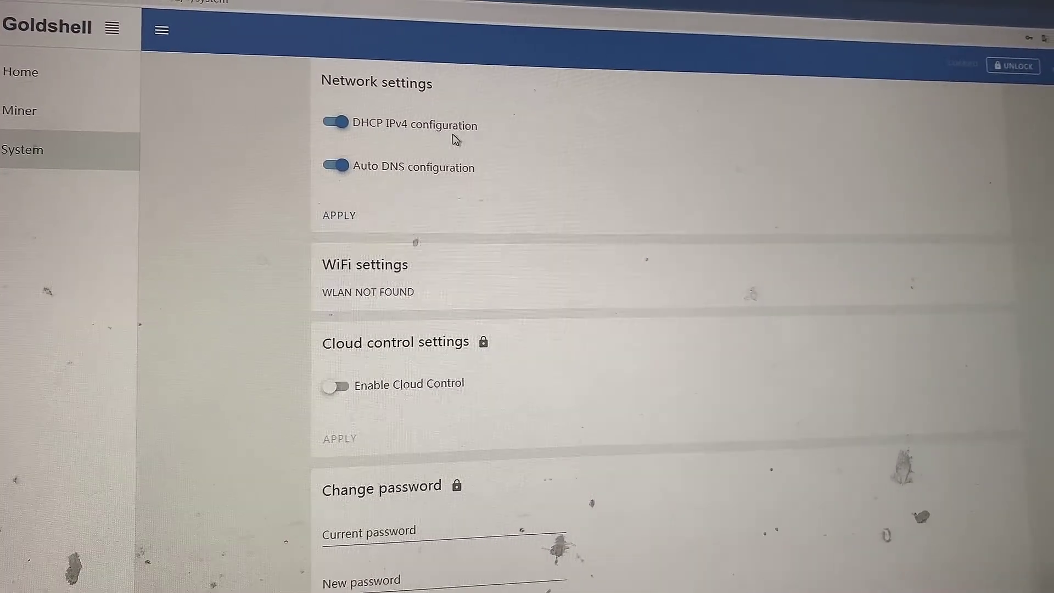
pyautogui.scroll(-1, 384, 434)
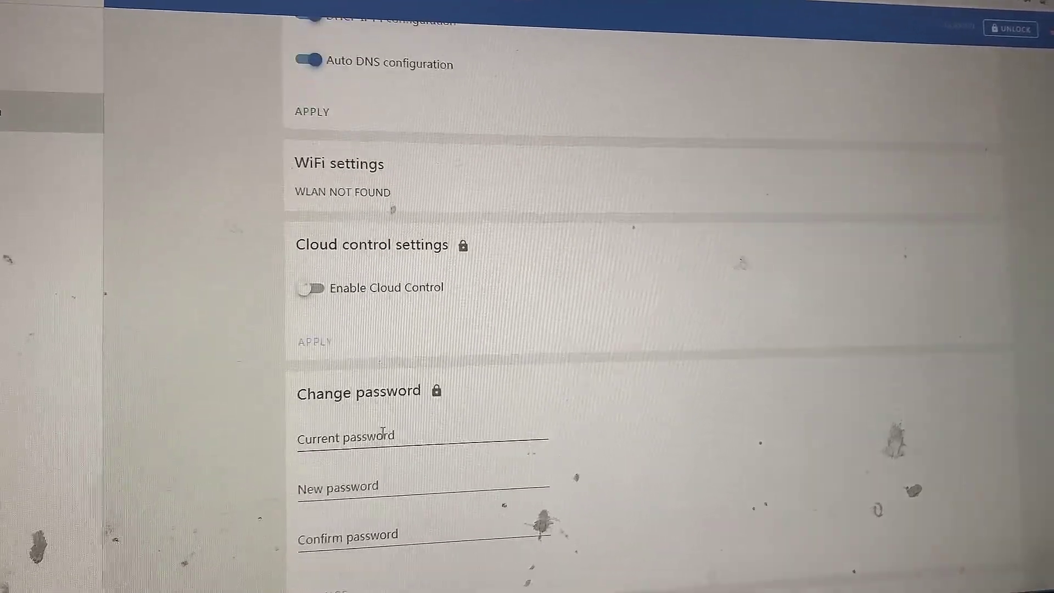
pyautogui.scroll(-1, 385, 434)
pyautogui.scroll(-2, 385, 434)
pyautogui.scroll(-1, 385, 434)
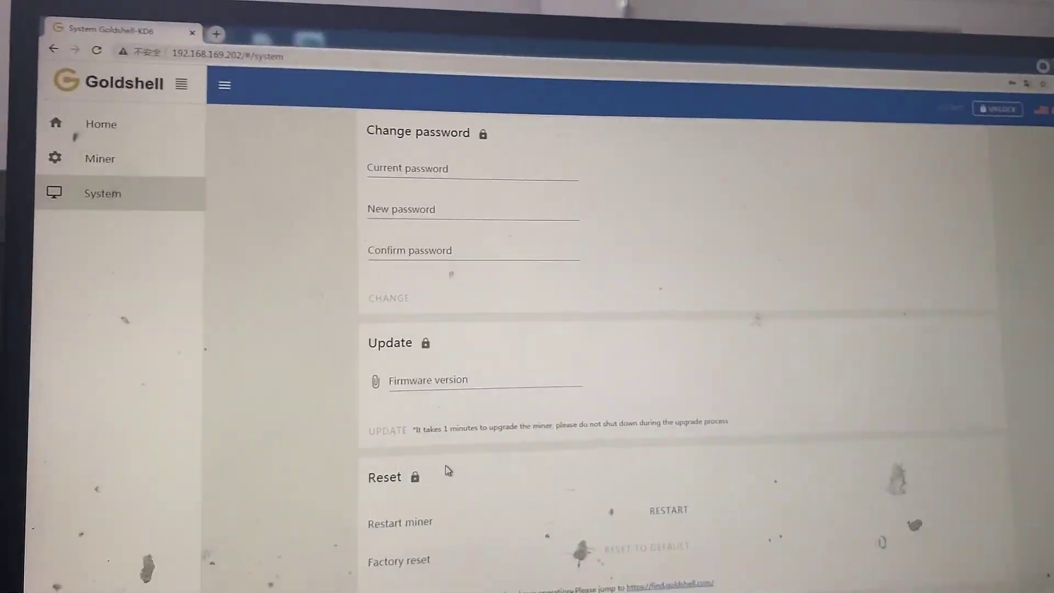
pyautogui.scroll(5, 595, 550)
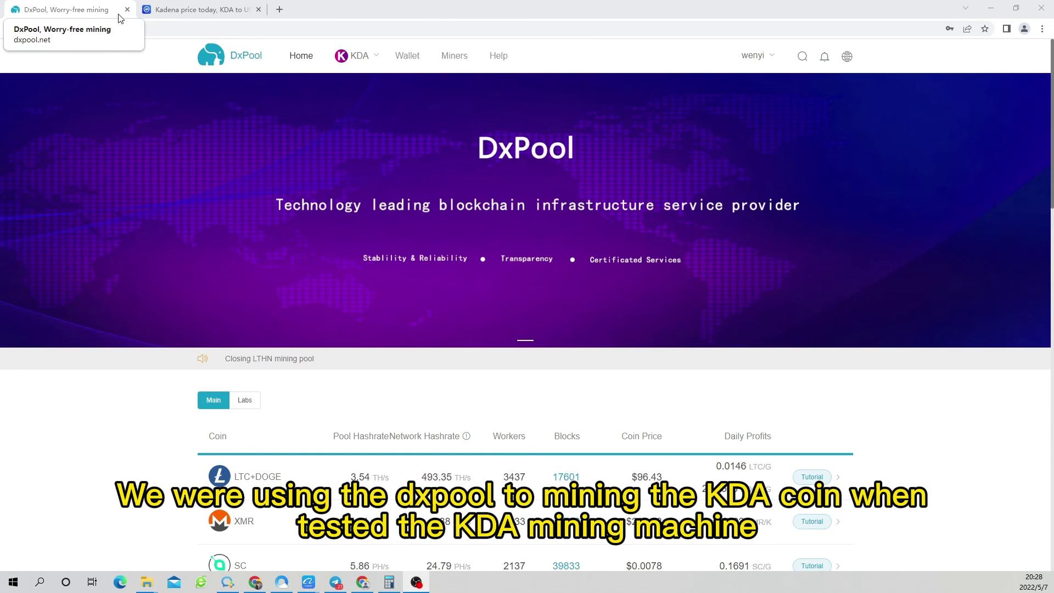
pyautogui.moveTo(354, 55)
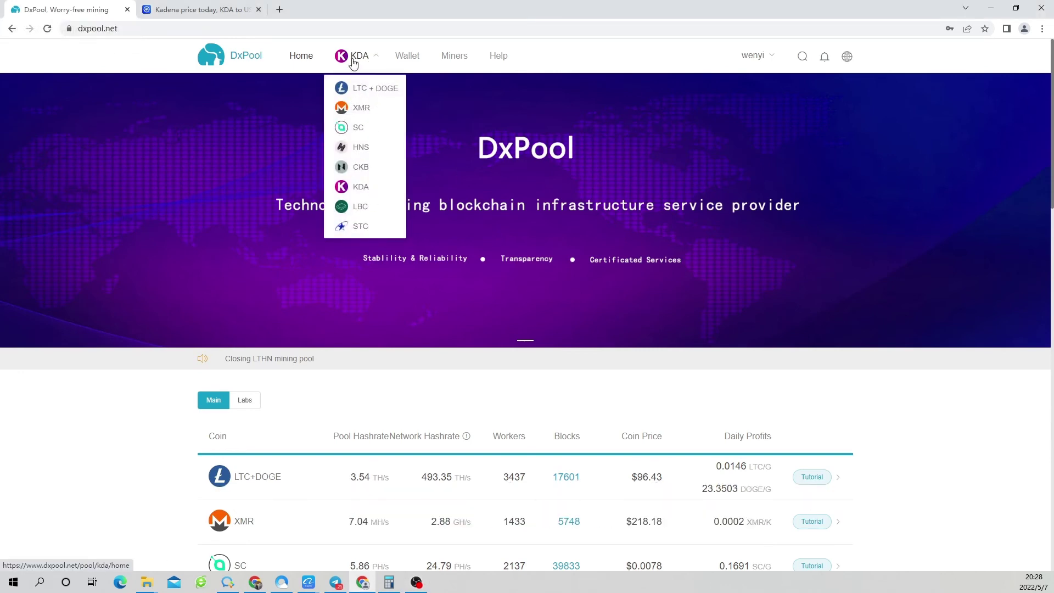
# - Go to the KDA pool page on DxPool
pyautogui.click(362, 187)
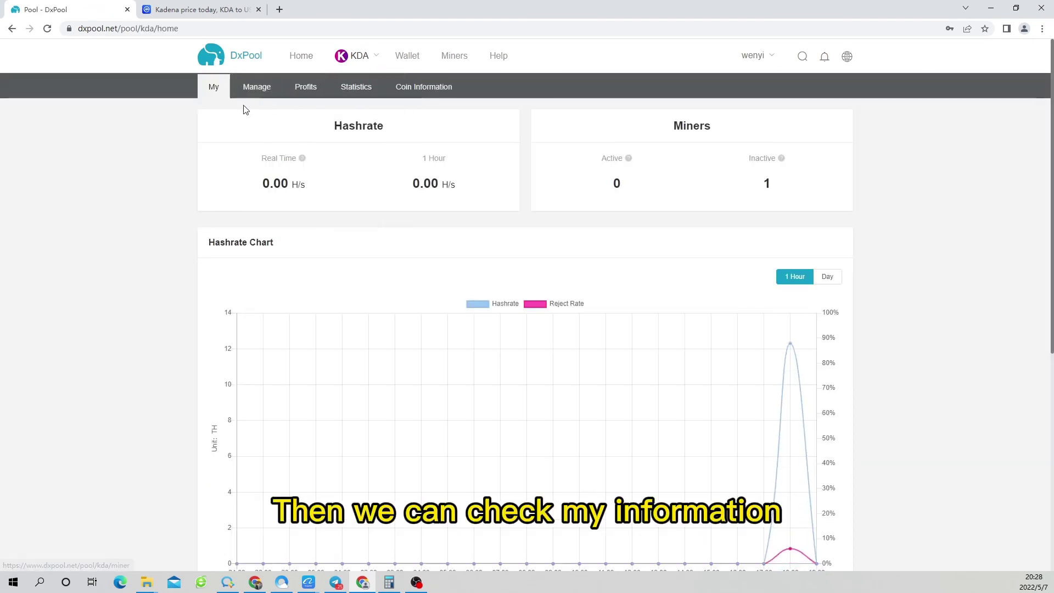
pyautogui.scroll(-1, 793, 233)
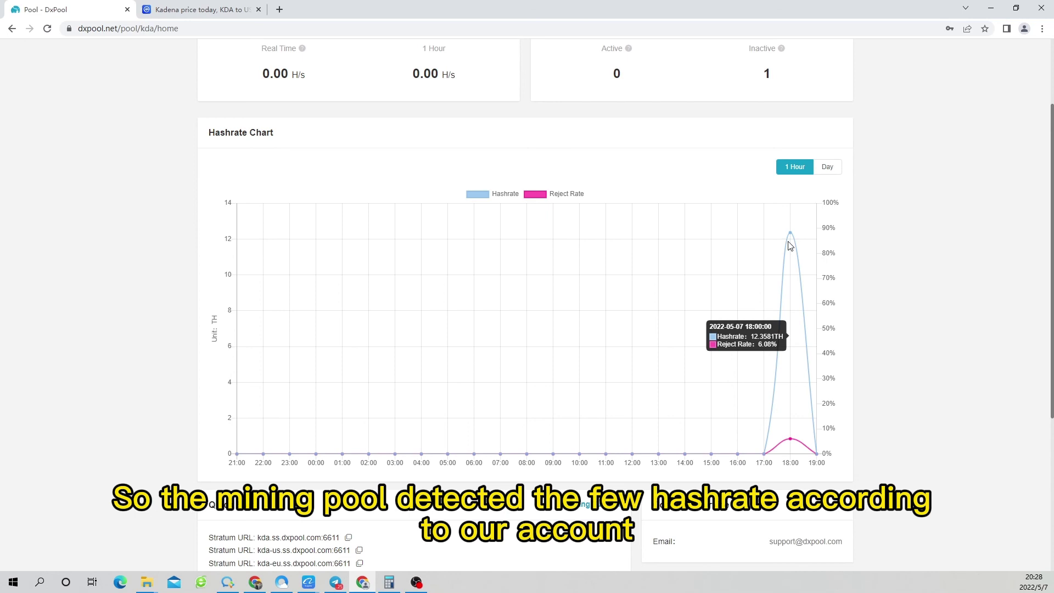
pyautogui.scroll(-1, 790, 246)
pyautogui.scroll(-1, 789, 250)
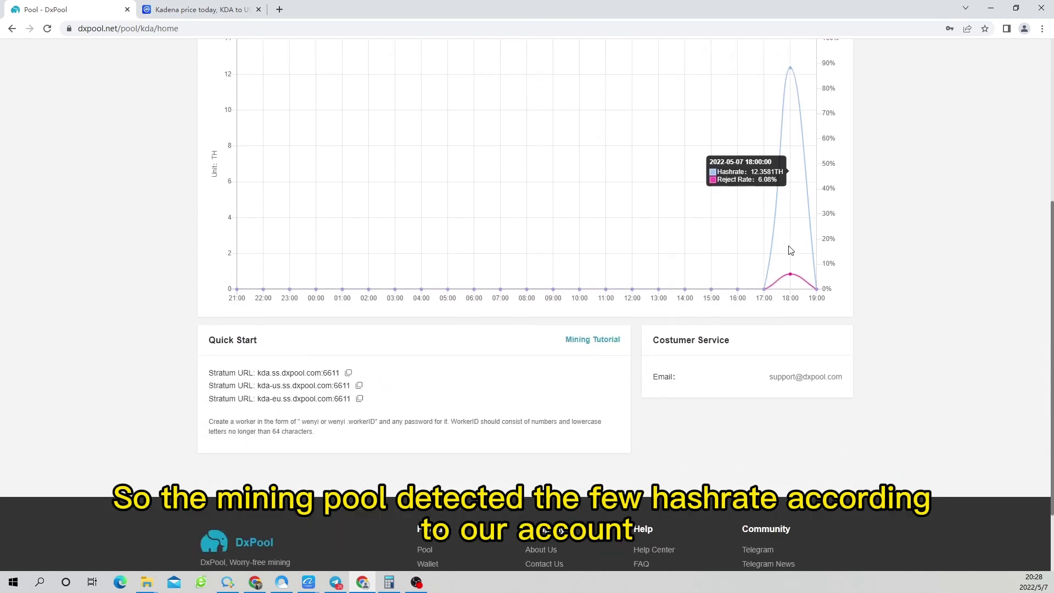
pyautogui.scroll(2, 789, 251)
pyautogui.scroll(1, 791, 247)
pyautogui.scroll(1, 791, 247)
pyautogui.scroll(-2, 787, 258)
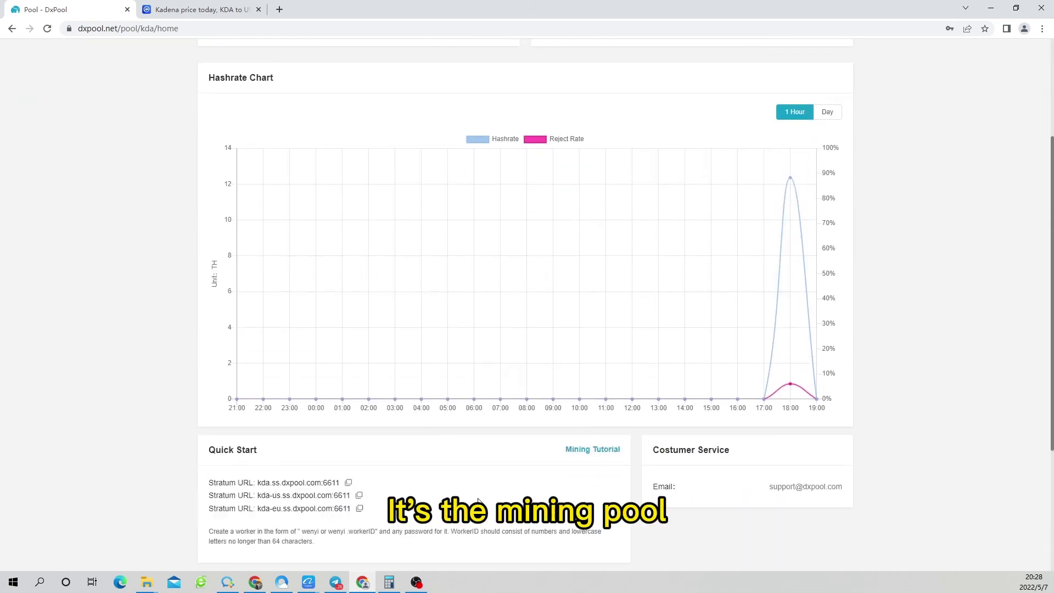
pyautogui.scroll(3, 419, 339)
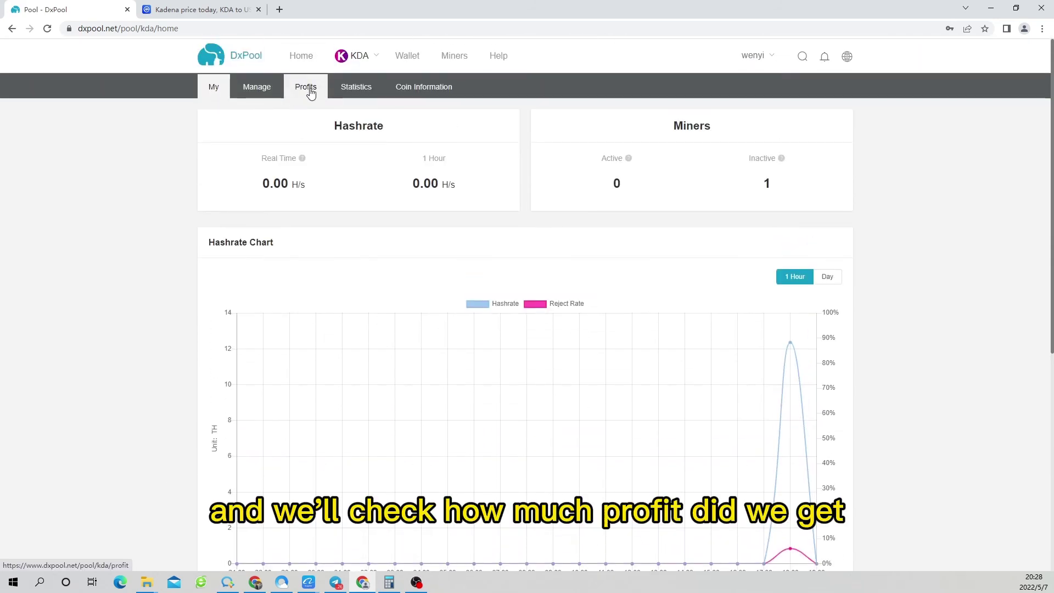
# - Open the KDA profit details showing 0.29475391 KDA earned
pyautogui.click(311, 93)
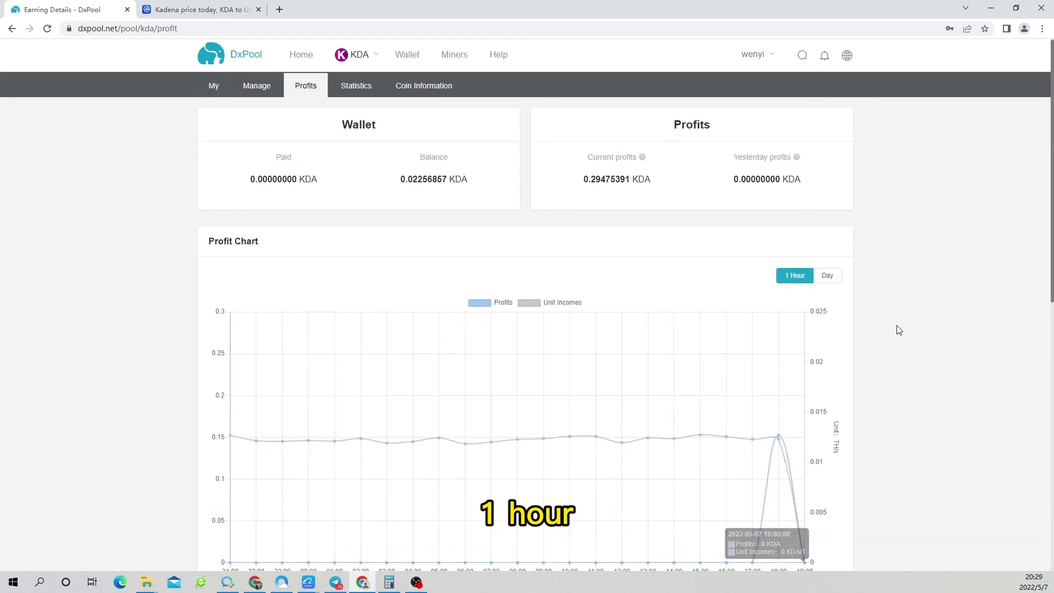
pyautogui.scroll(-2, 783, 270)
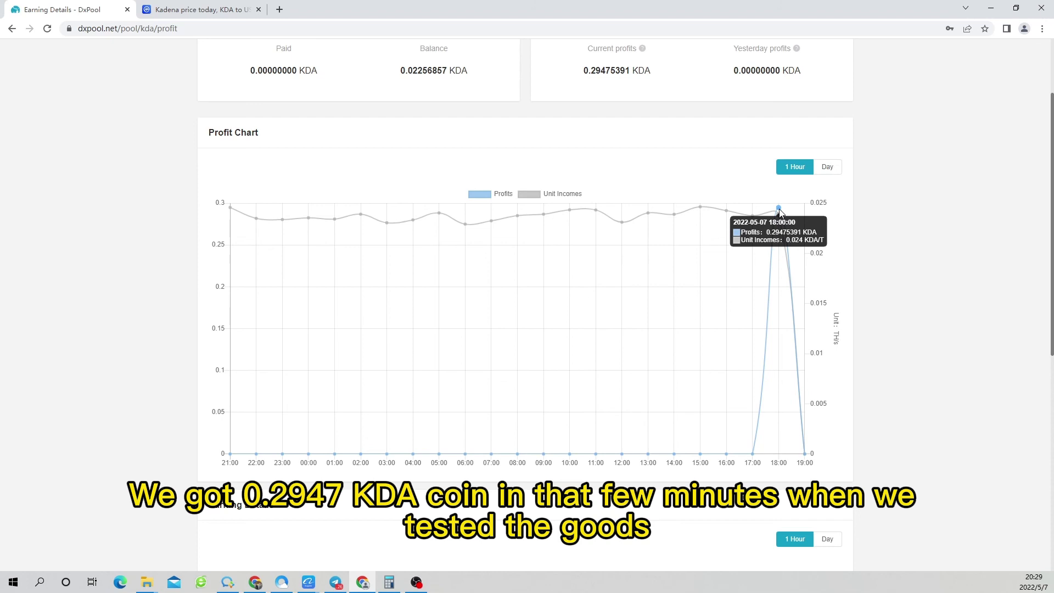
pyautogui.scroll(2, 780, 208)
pyautogui.moveTo(584, 179); pyautogui.dragTo(624, 180)
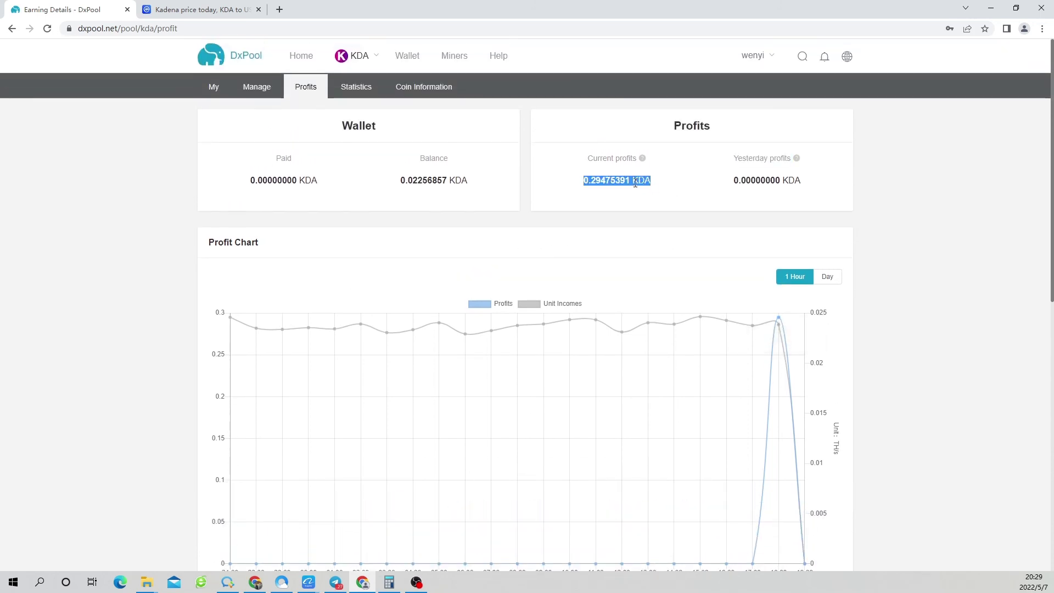
pyautogui.scroll(-2, 636, 182)
pyautogui.scroll(-3, 634, 187)
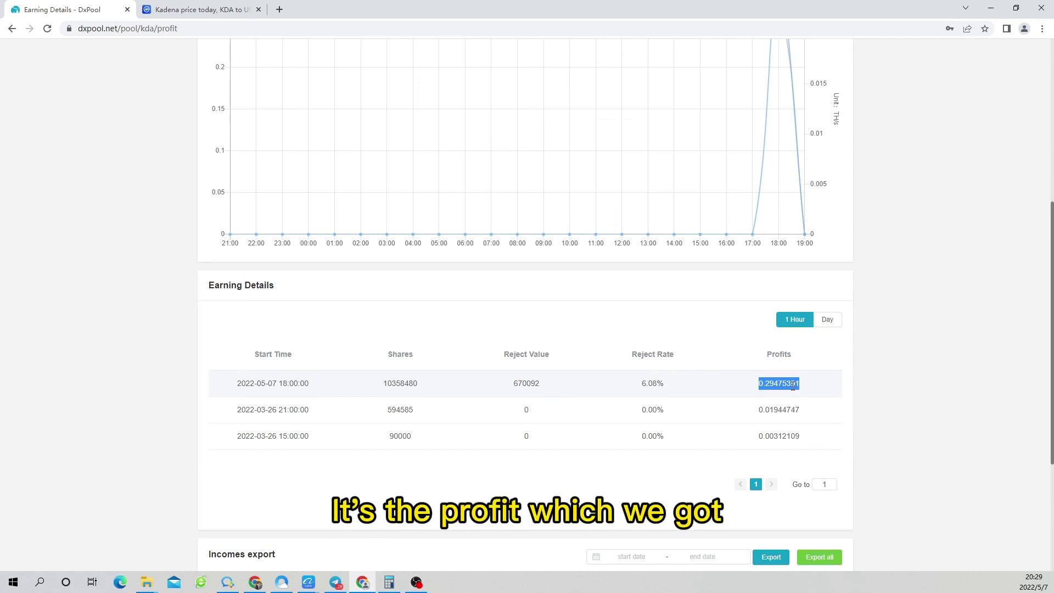
pyautogui.scroll(-2, 794, 384)
pyautogui.scroll(3, 788, 394)
pyautogui.scroll(2, 787, 393)
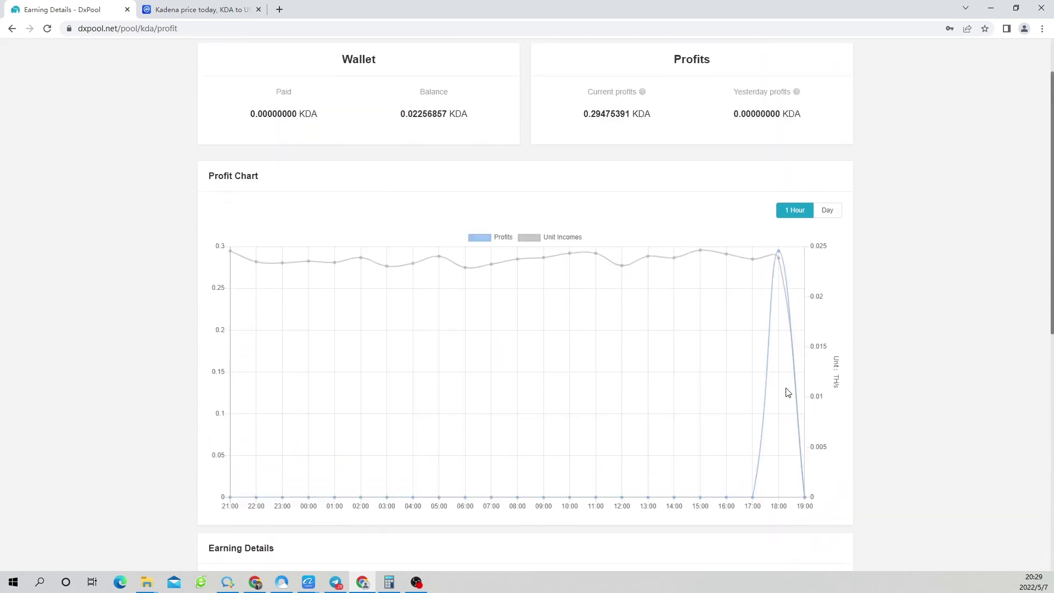
pyautogui.scroll(-3, 787, 392)
pyautogui.scroll(3, 780, 387)
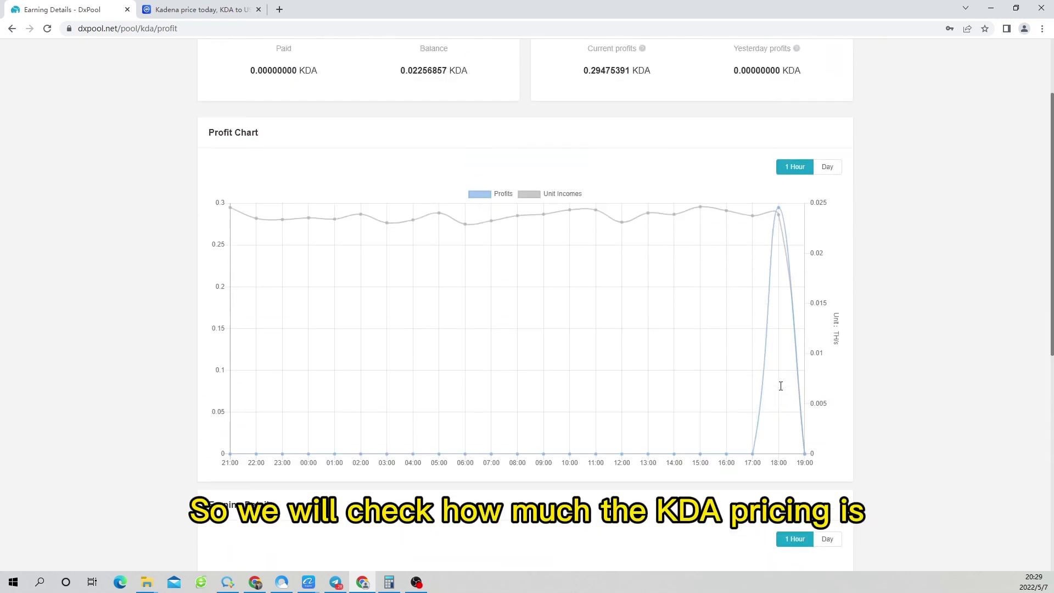
pyautogui.scroll(1, 628, 363)
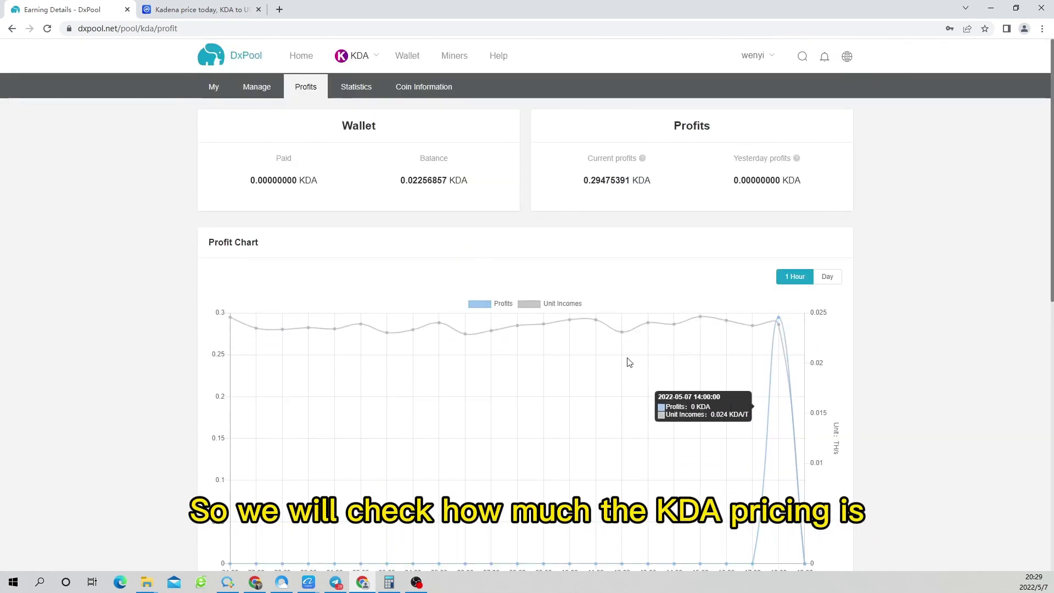
# - Open KDA Coin Information and highlight the $3.55 coin price
pyautogui.click(420, 96)
pyautogui.moveTo(270, 144); pyautogui.dragTo(345, 143)
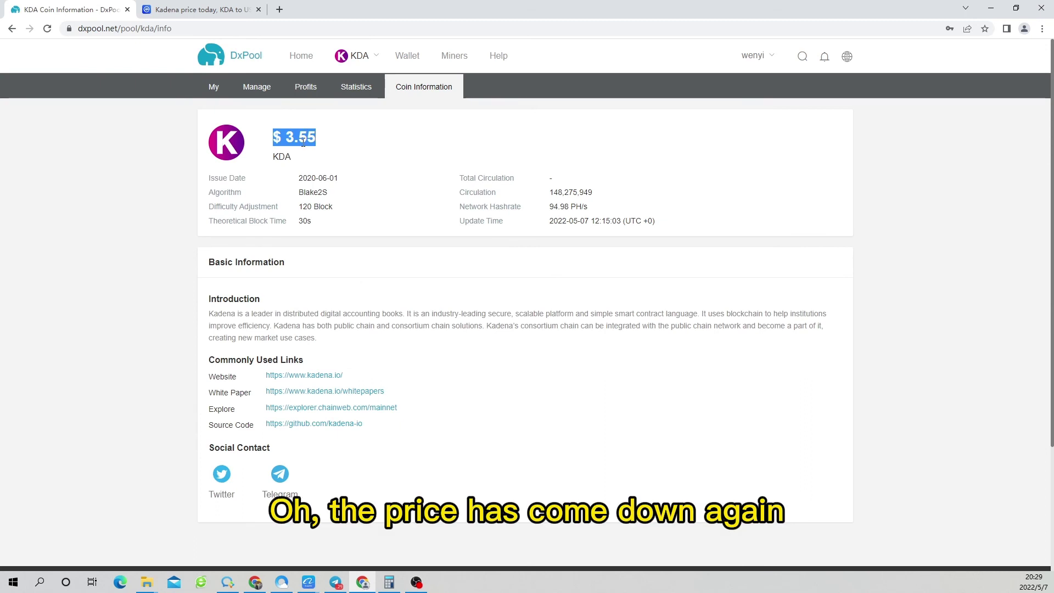
pyautogui.moveTo(303, 142)
pyautogui.mouseDown()
pyautogui.moveTo(273, 134)
pyautogui.moveTo(301, 139)
pyautogui.mouseUp()
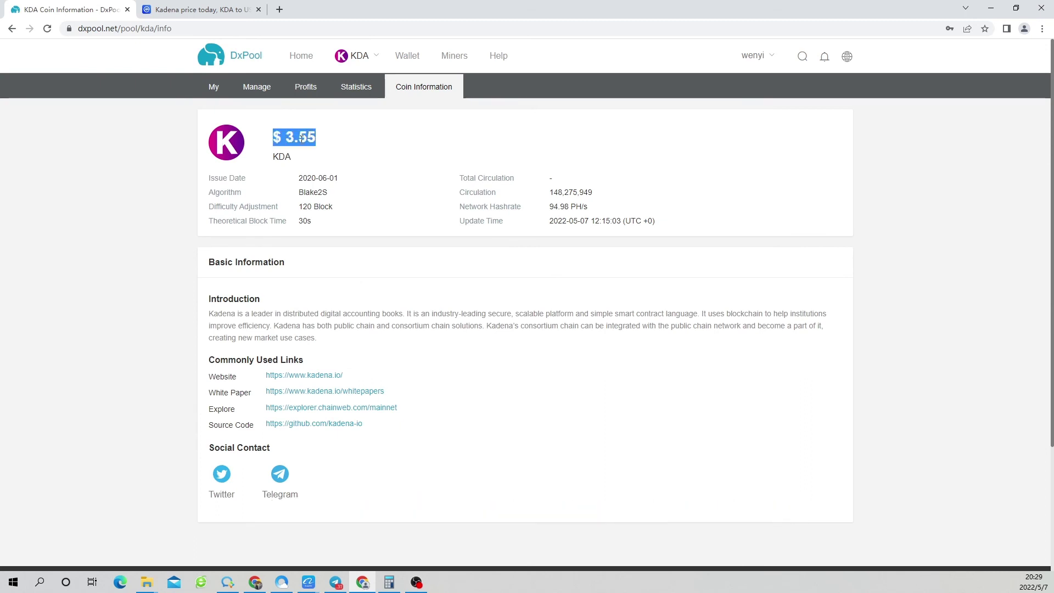
pyautogui.click(302, 139)
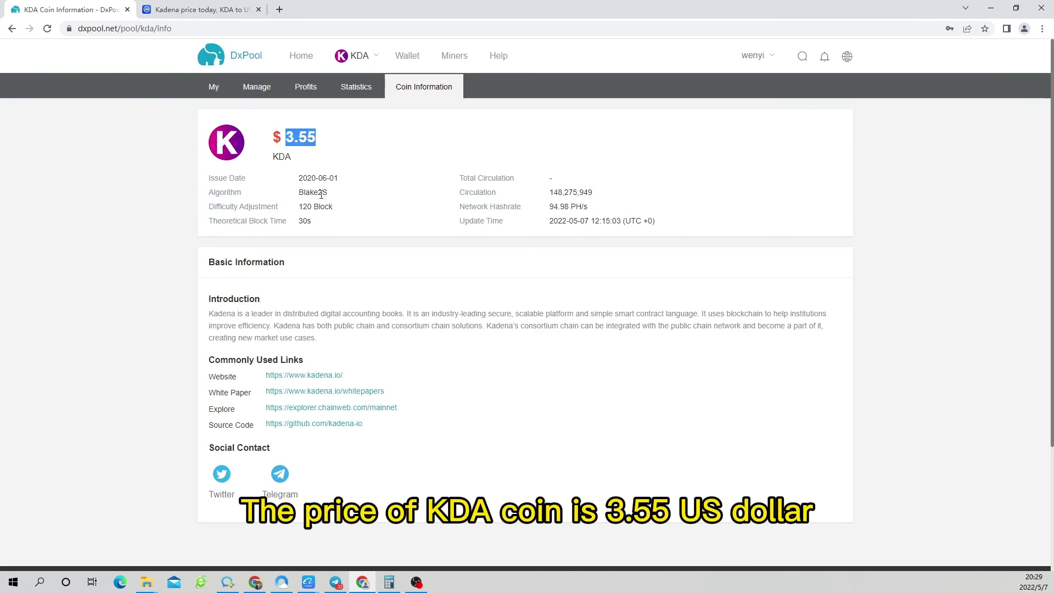
pyautogui.scroll(-2, 330, 215)
pyautogui.scroll(2, 346, 252)
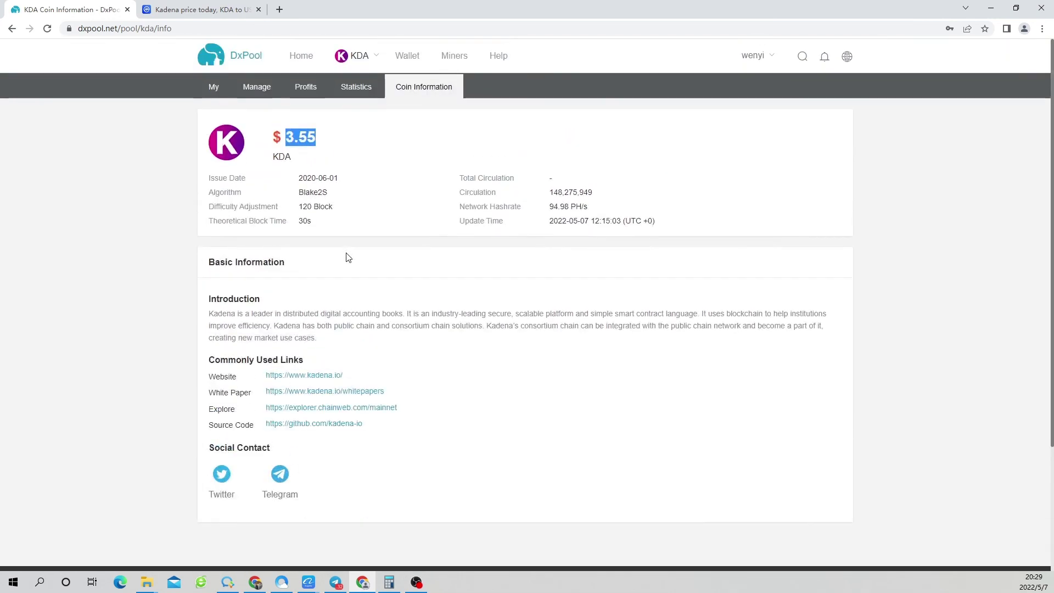
# - Reload CoinMarketCap's Kadena price page and dismiss the translation offer
pyautogui.click(196, 13)
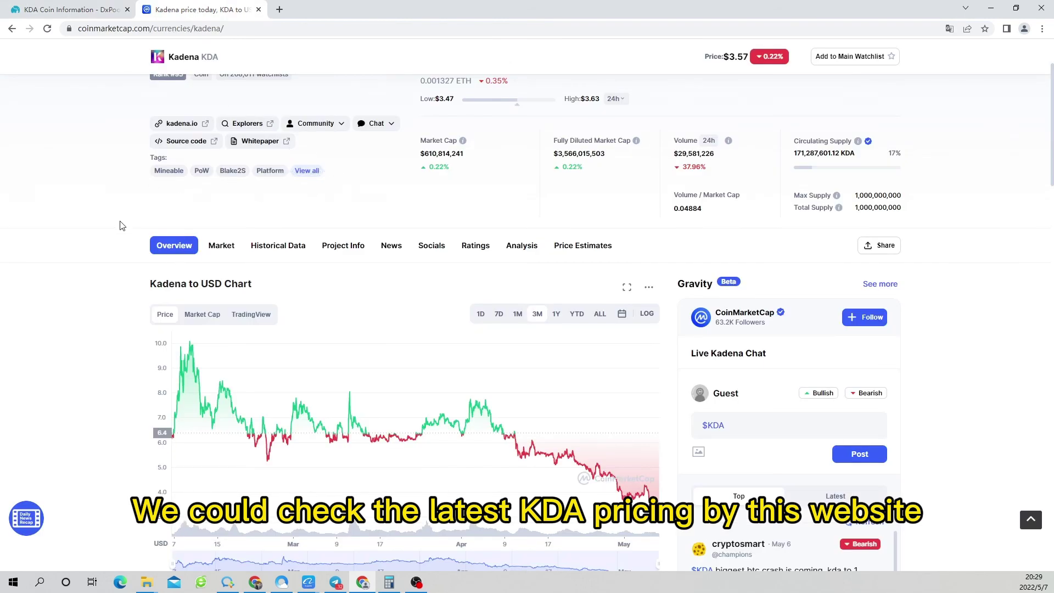
pyautogui.scroll(2, 182, 215)
pyautogui.click(48, 28)
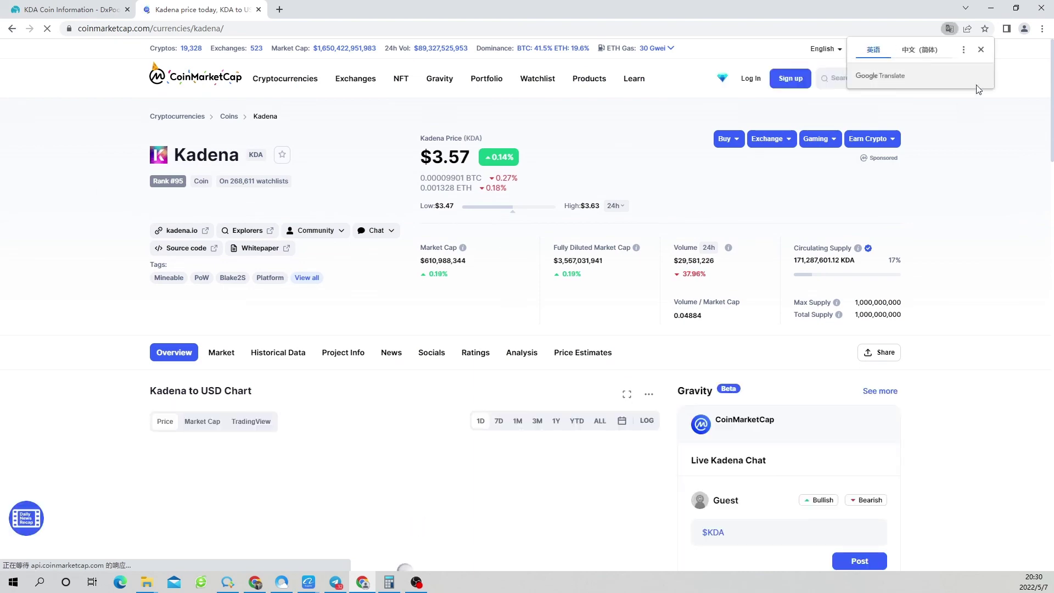
pyautogui.click(983, 53)
pyautogui.scroll(-2, 354, 285)
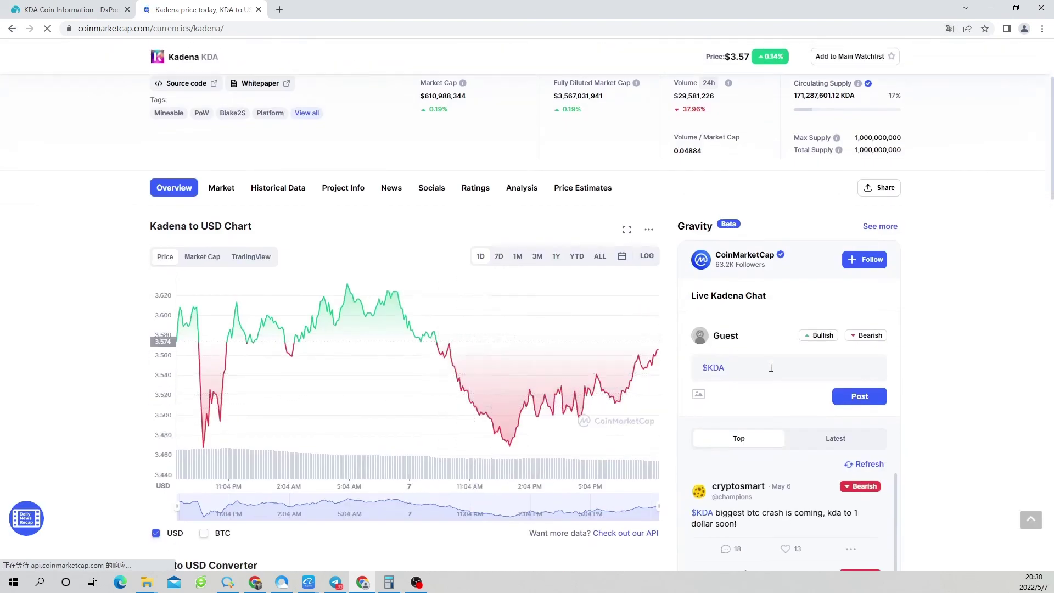
# - Widen the Kadena chart to one year, peaking at $24.16 on 11/11/2021, and bring up Calculator
pyautogui.click(538, 257)
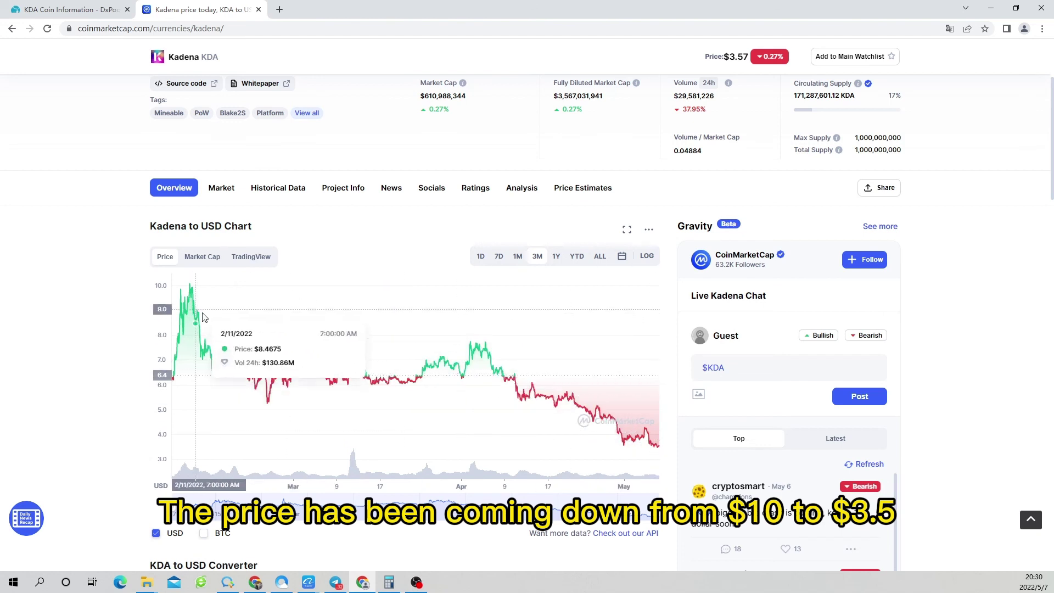
pyautogui.click(555, 255)
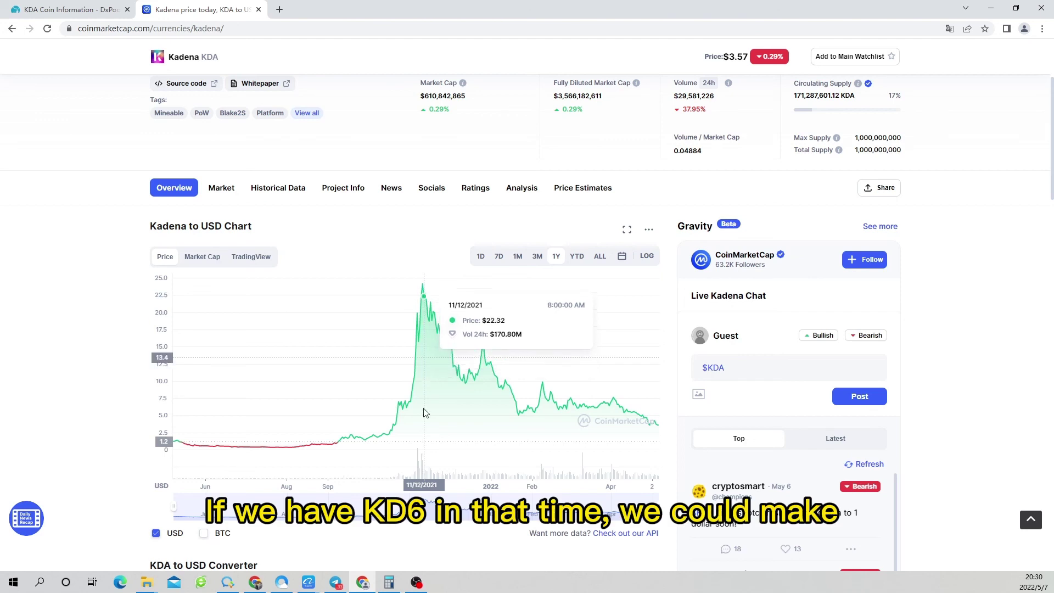
pyautogui.click(388, 583)
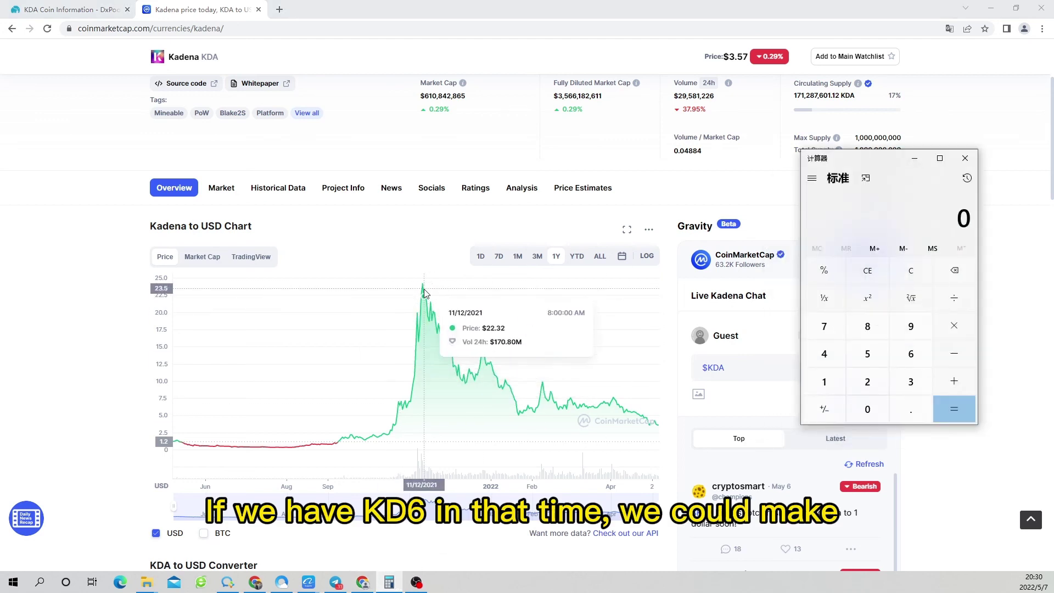
# - Multiply the $24 peak price by 0.294 mined KDA, giving 7.056
pyautogui.click(867, 382)
pyautogui.click(823, 353)
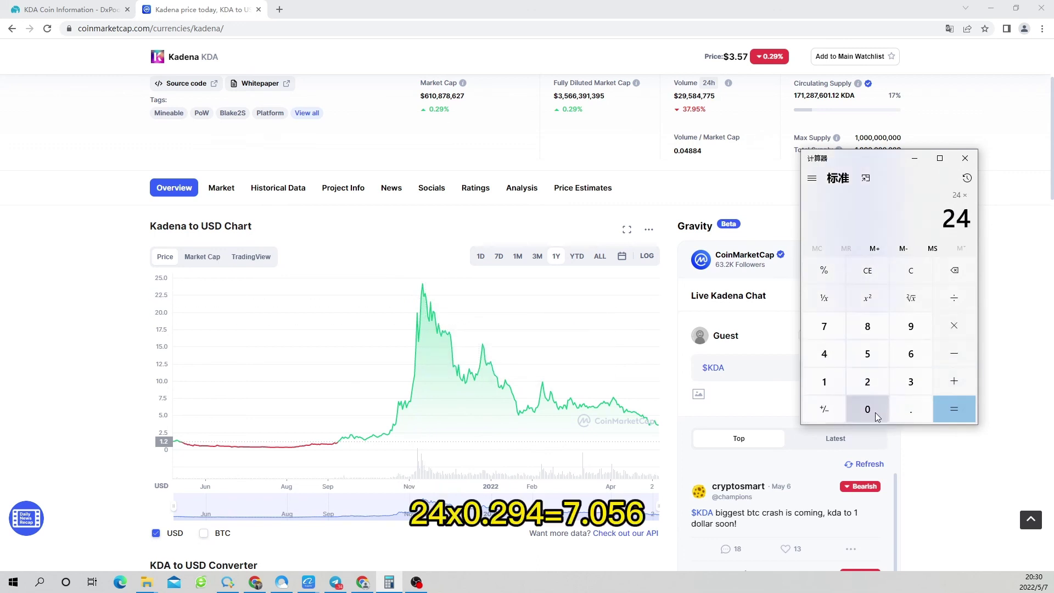
pyautogui.click(871, 409)
pyautogui.click(911, 410)
pyautogui.click(868, 380)
pyautogui.click(905, 331)
pyautogui.click(826, 353)
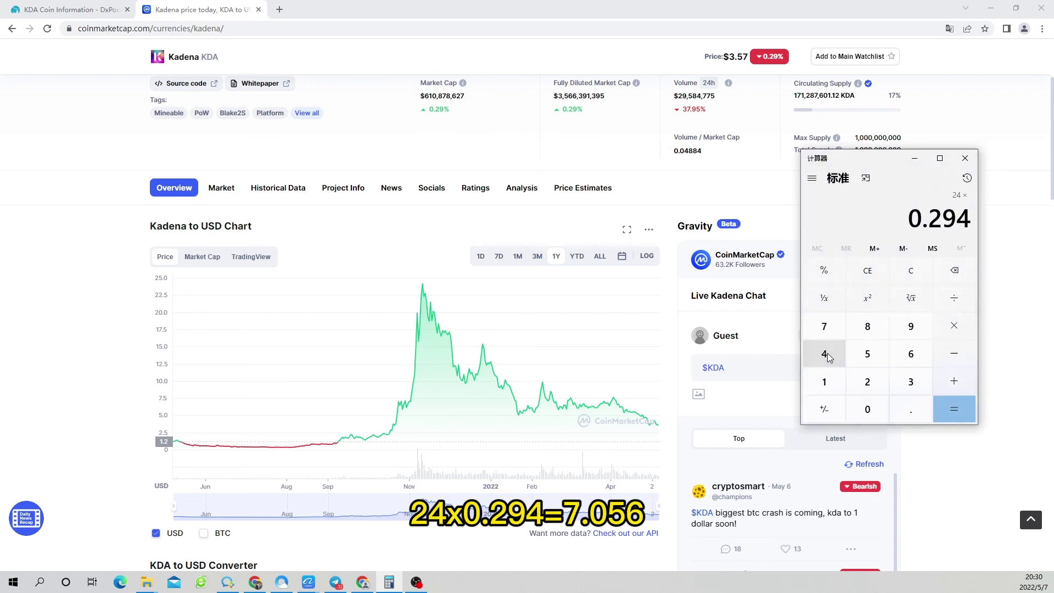
pyautogui.click(958, 416)
pyautogui.moveTo(909, 218); pyautogui.dragTo(973, 219)
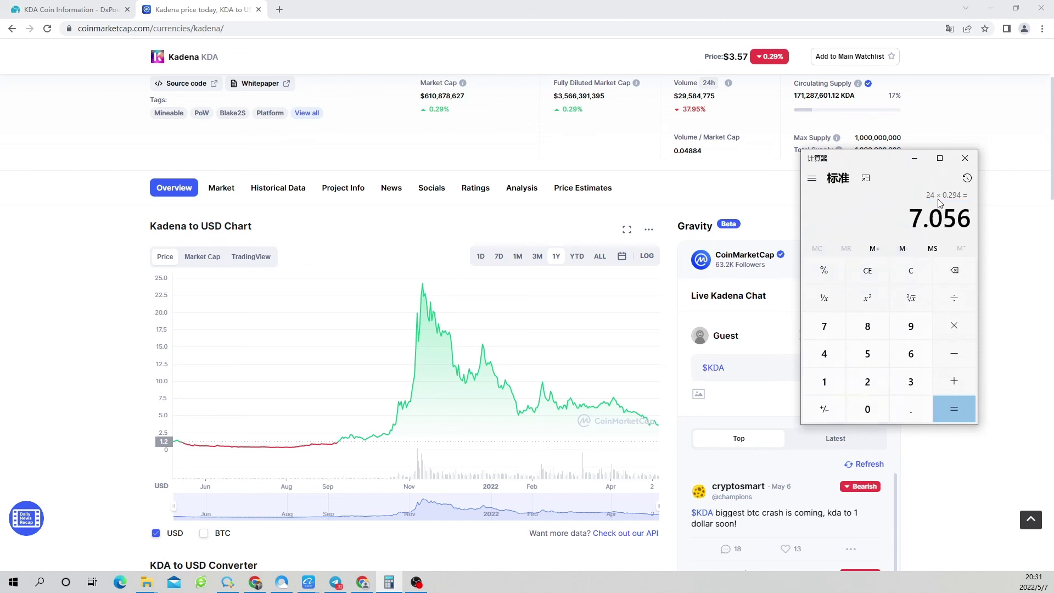
pyautogui.click(941, 216)
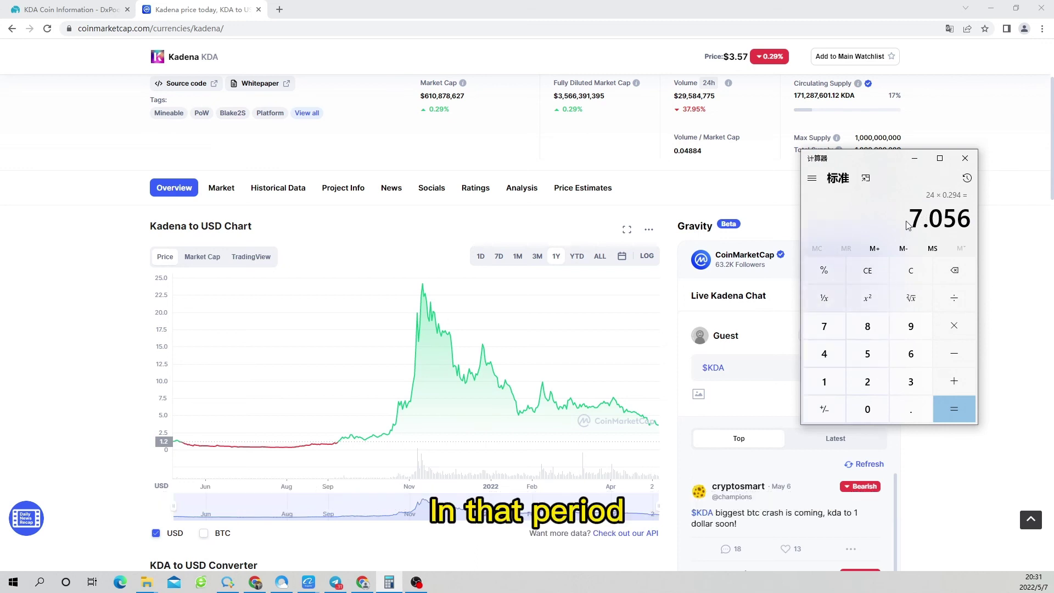
pyautogui.moveTo(423, 290)
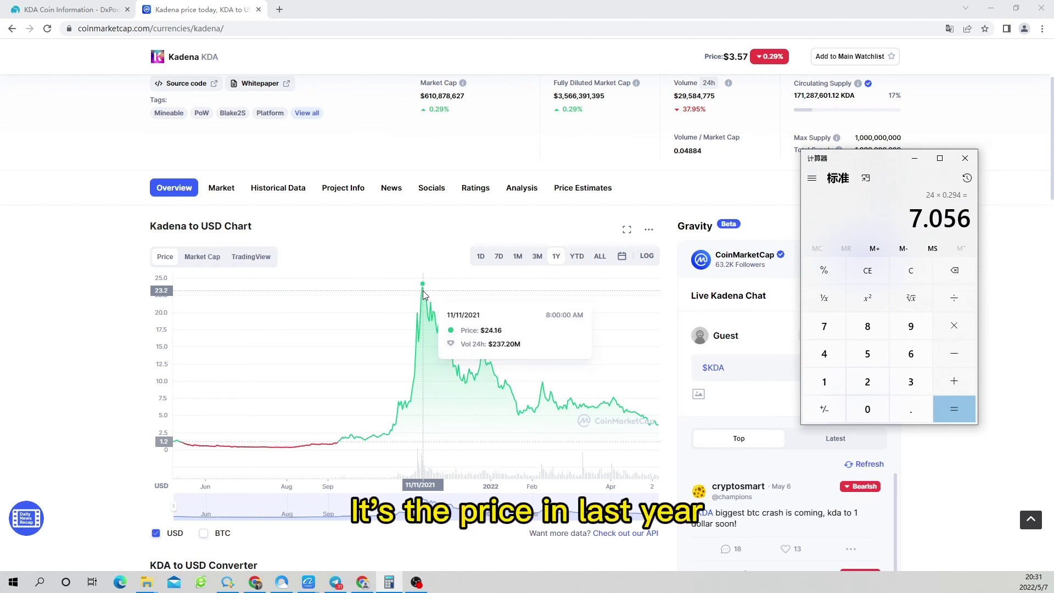
pyautogui.scroll(2, 422, 291)
pyautogui.scroll(2, 408, 291)
pyautogui.scroll(2, 390, 292)
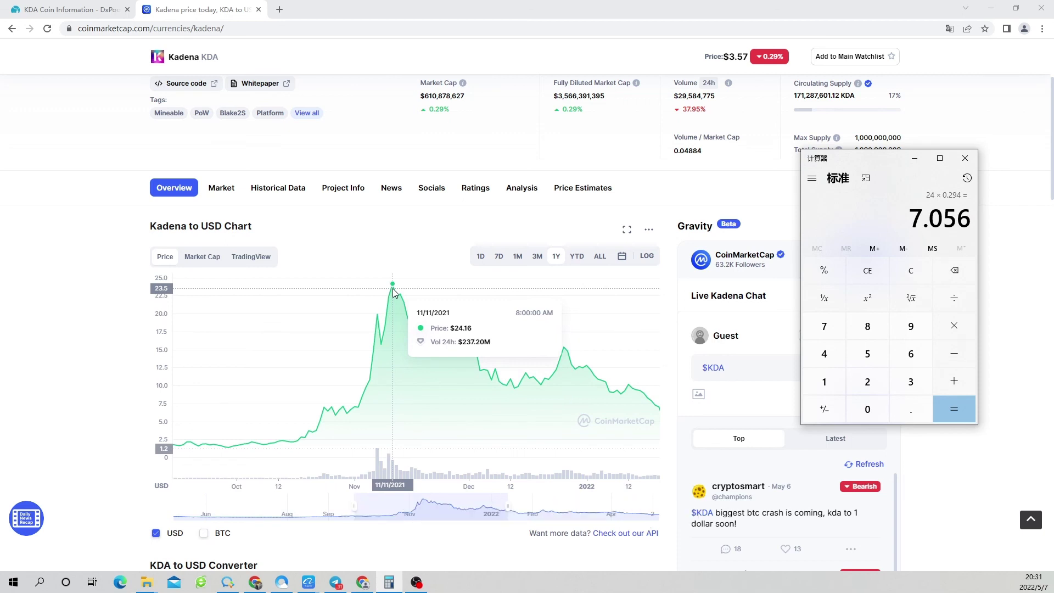
pyautogui.scroll(-2, 445, 328)
pyautogui.scroll(-2, 601, 359)
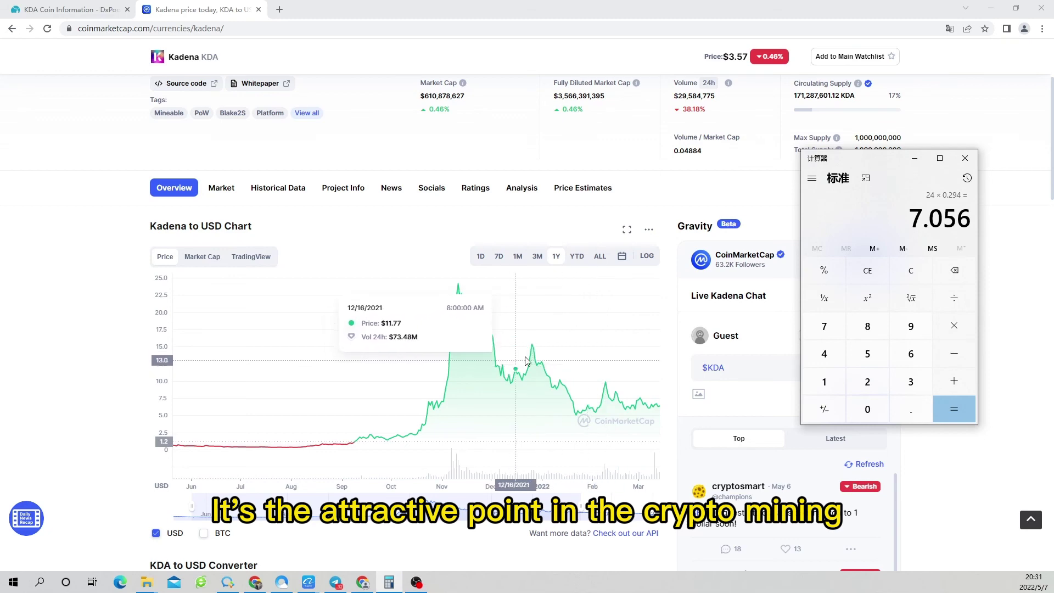
# - Check the DxPool coin page, then set the Kadena chart back to three months
pyautogui.click(80, 14)
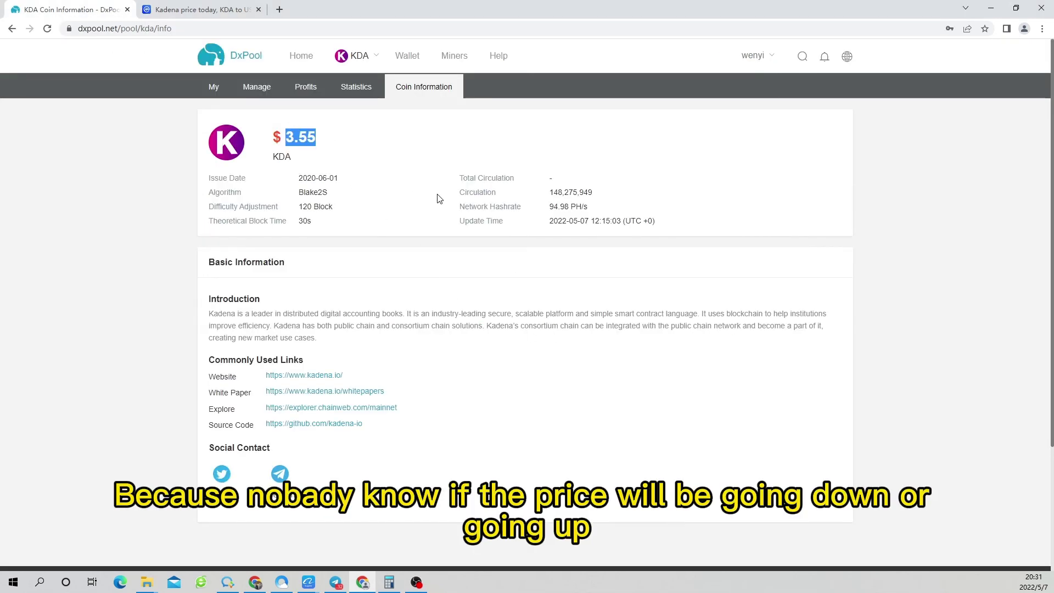
pyautogui.click(257, 17)
pyautogui.moveTo(466, 355)
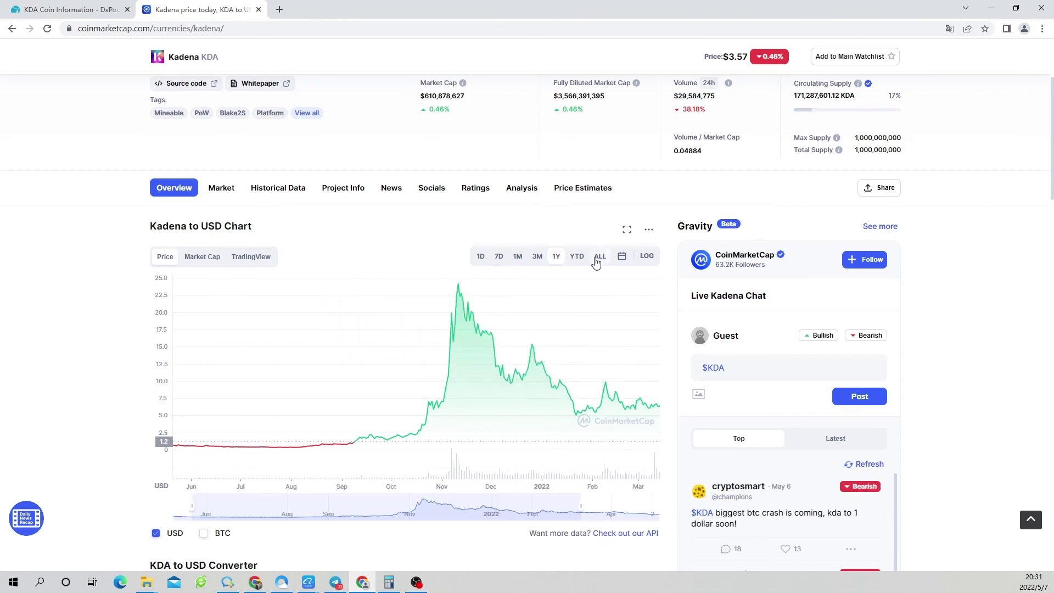
pyautogui.click(537, 258)
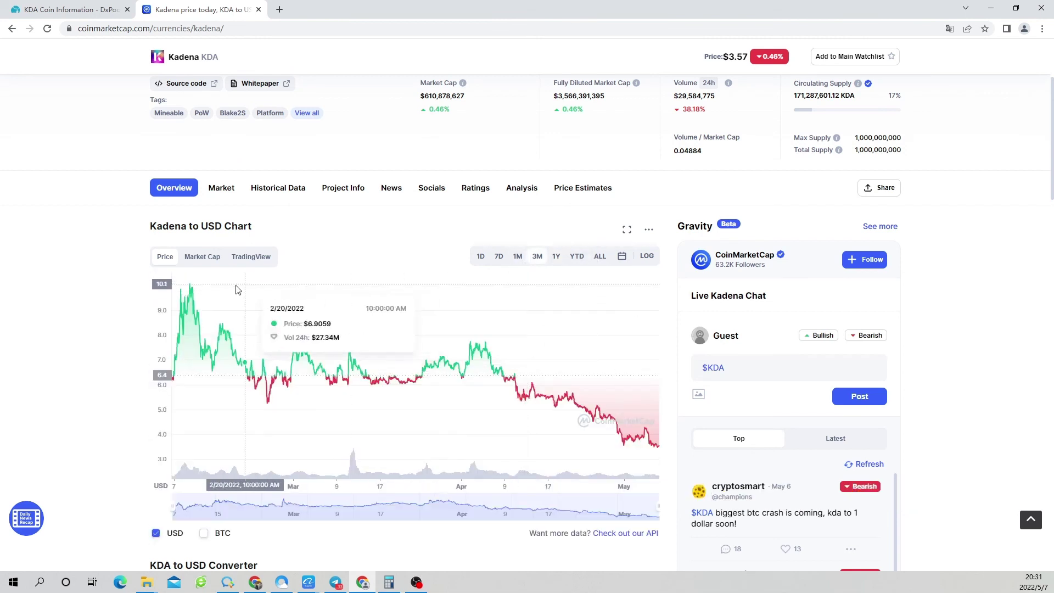